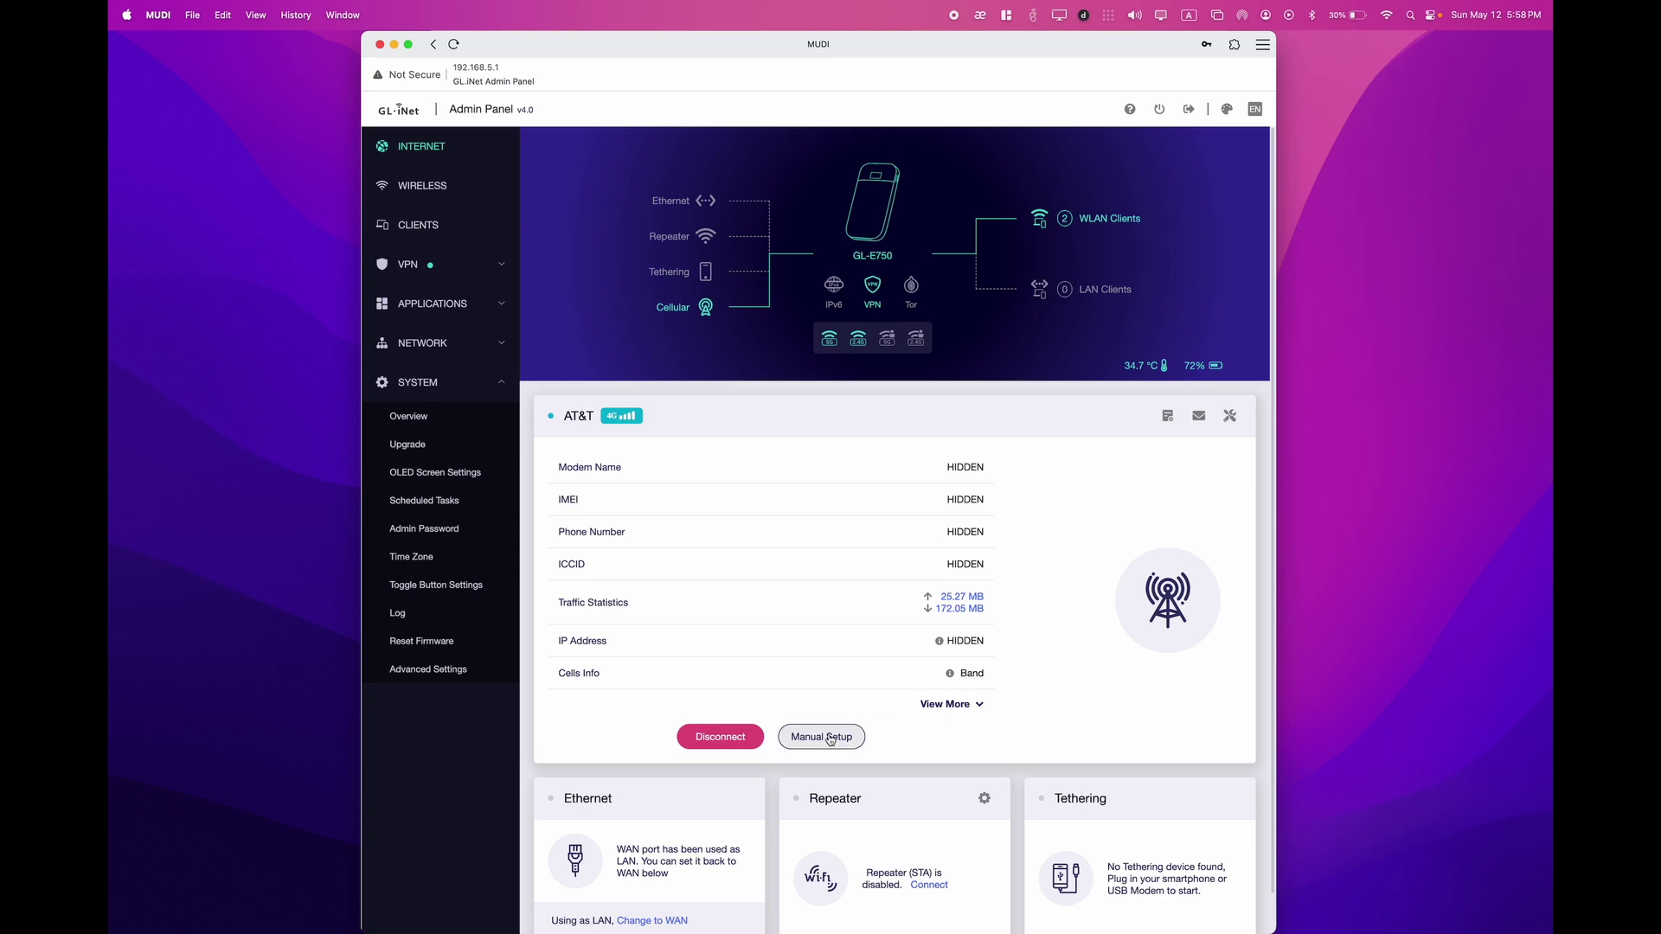
# In manual cellular setup, choose nxtgenphone as the APN with TTL 64, then close the dialog
pyautogui.click(830, 738)
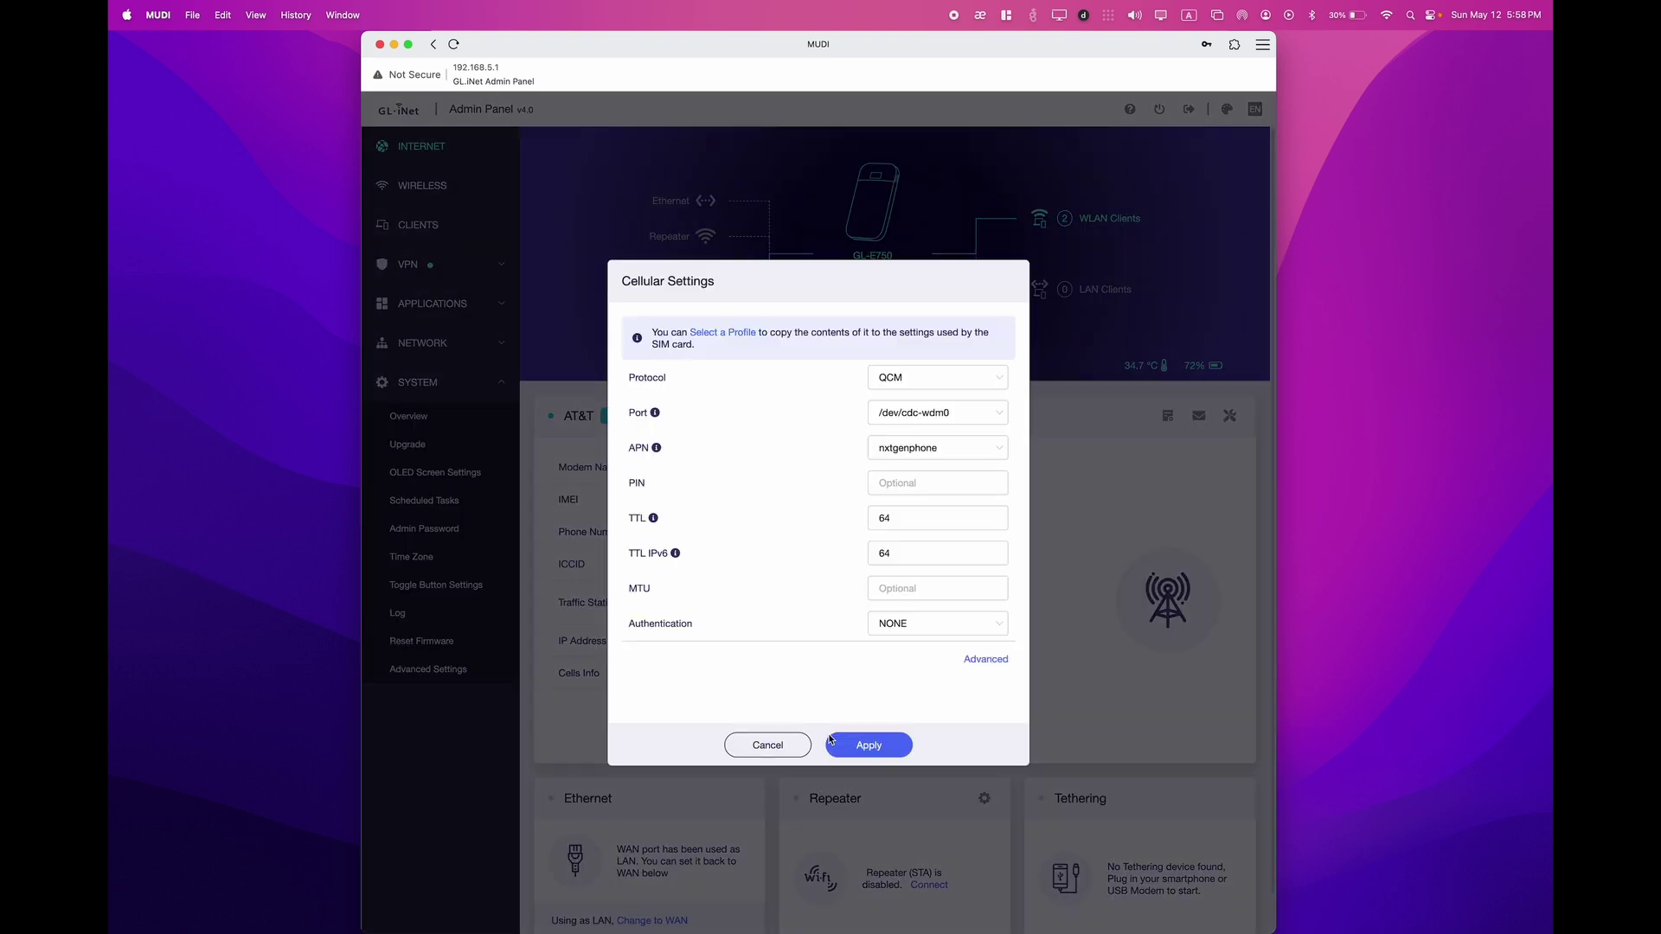
pyautogui.click(948, 454)
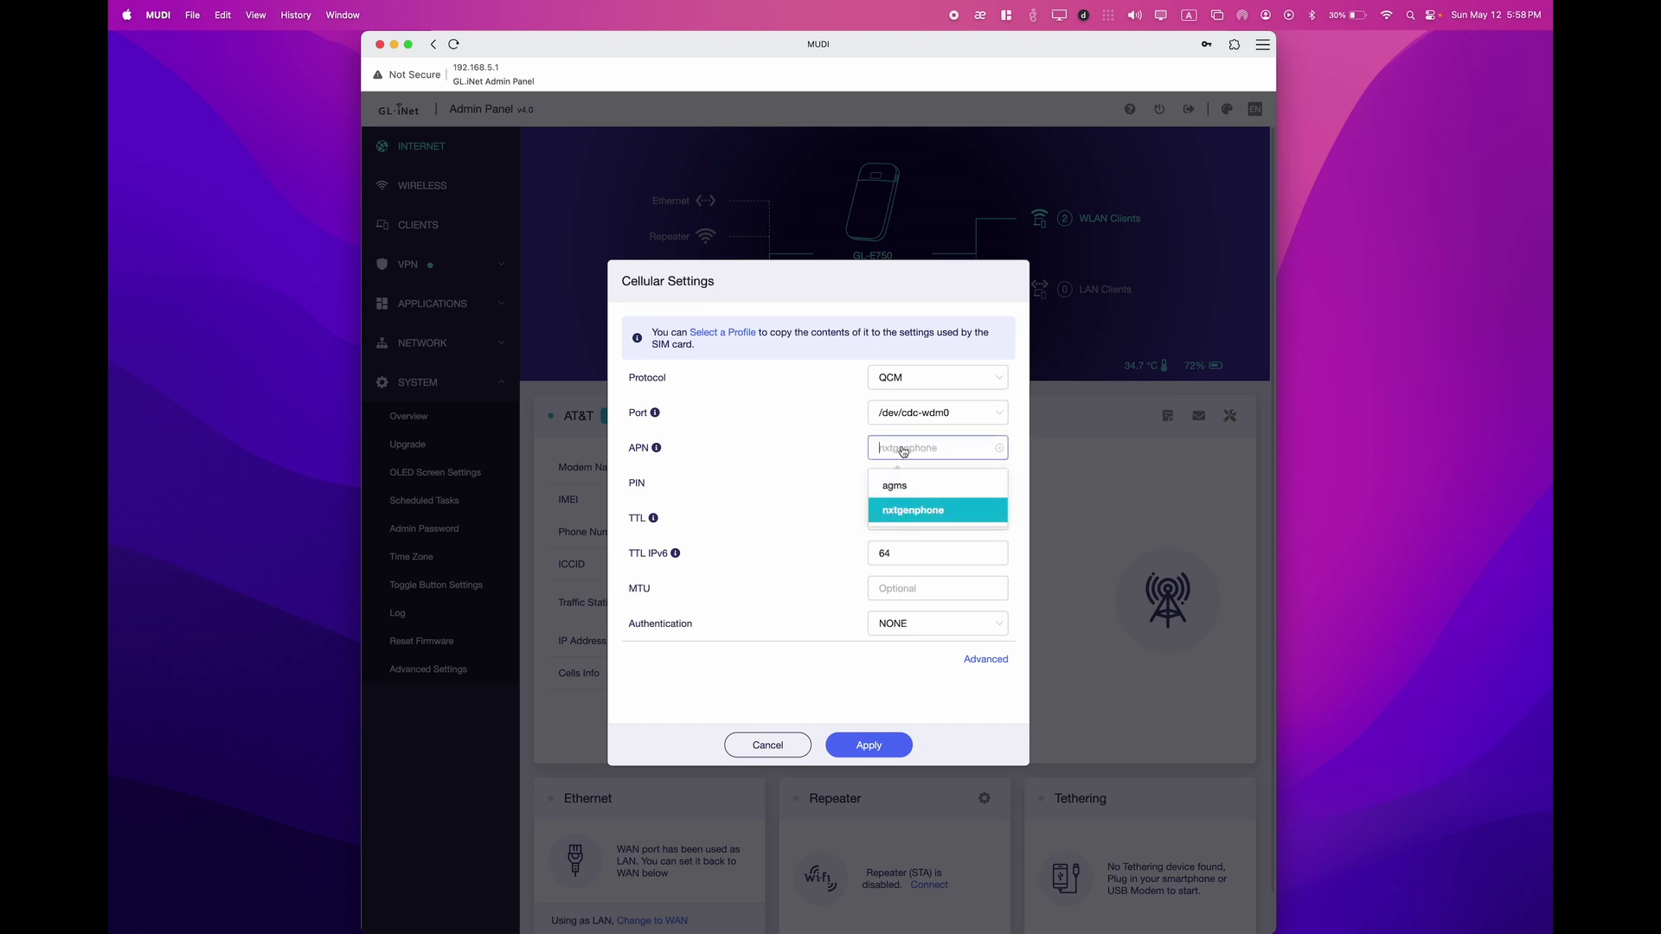
pyautogui.write('nex')
pyautogui.press('BackSpace')
pyautogui.press('BackSpace')
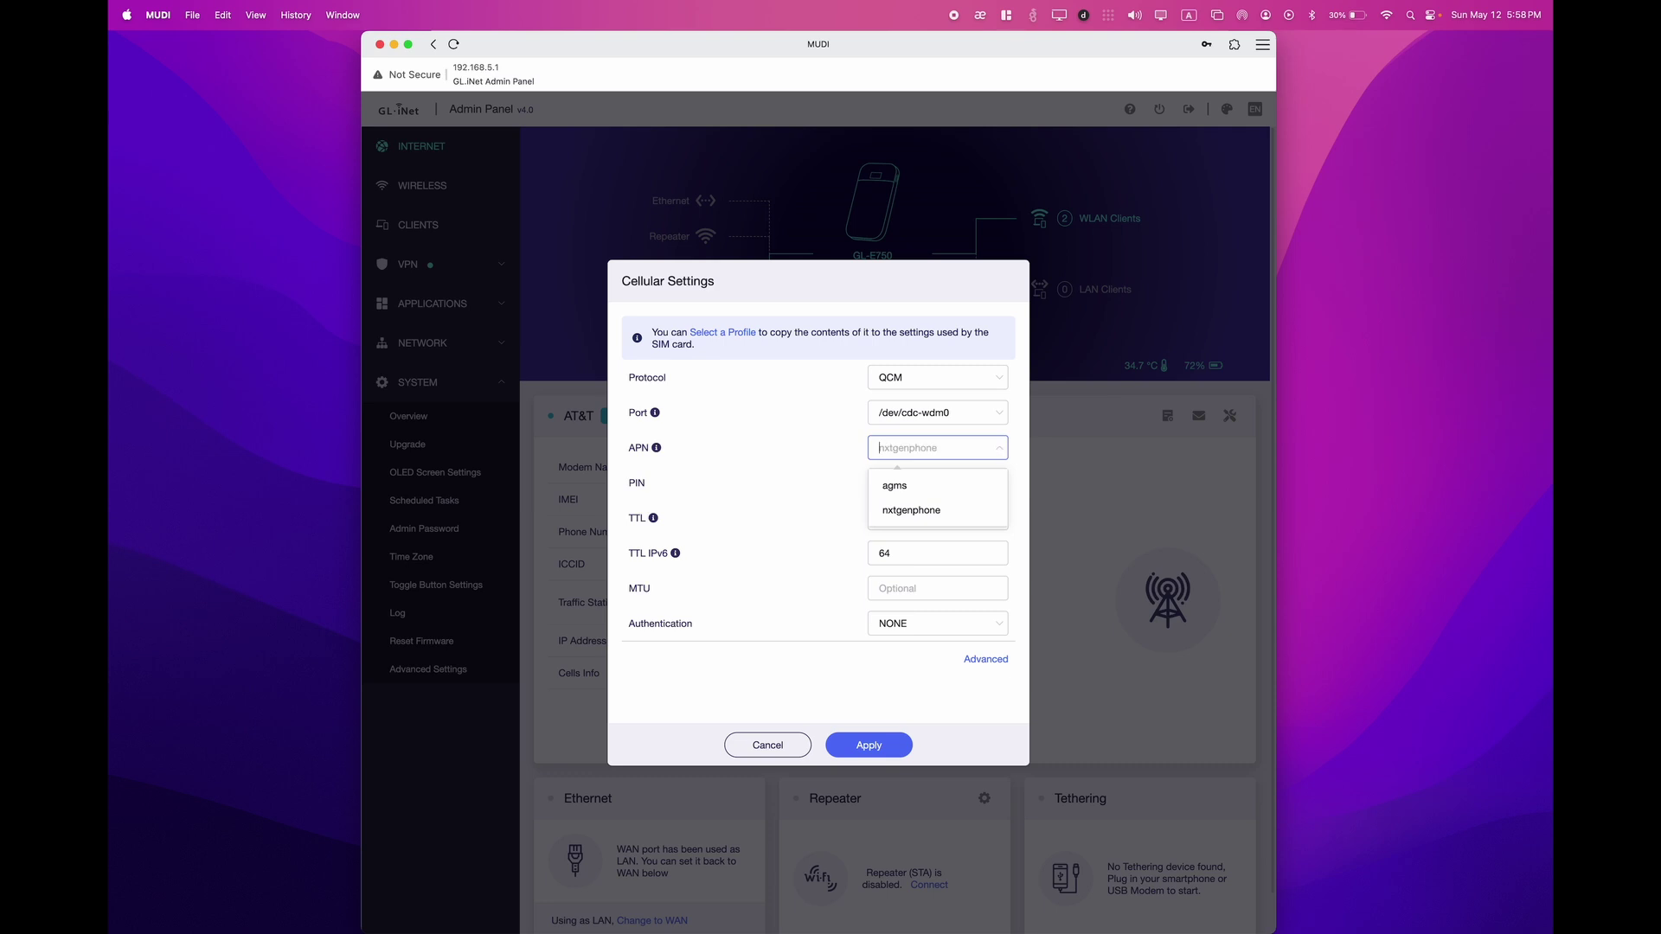
pyautogui.click(904, 504)
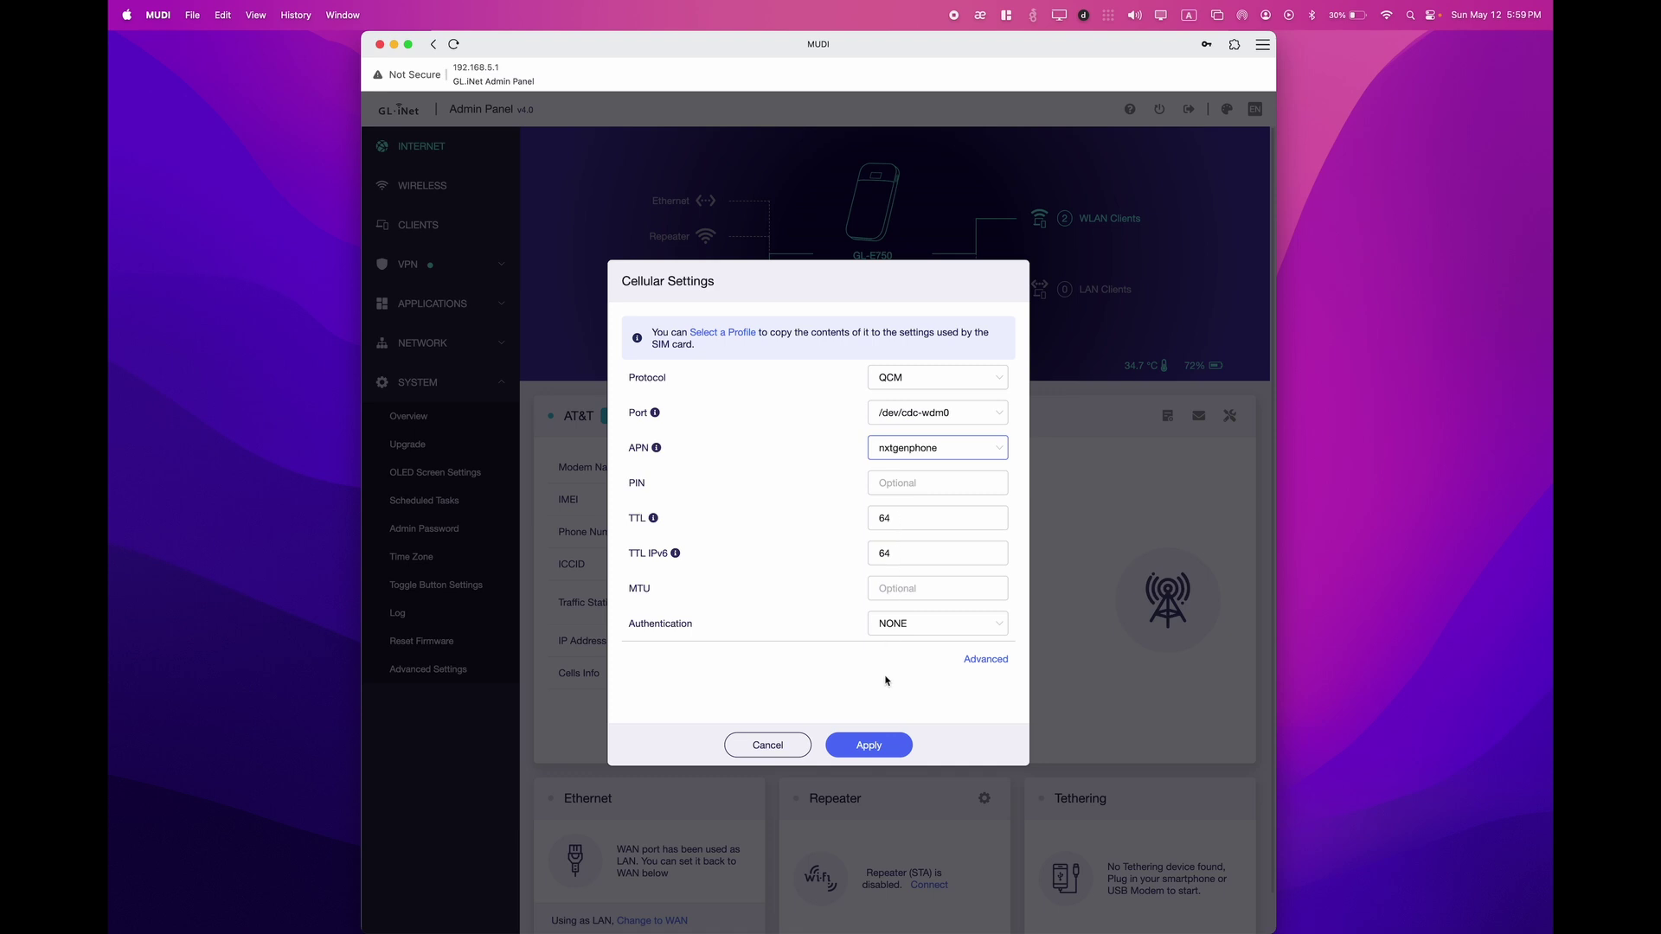
pyautogui.click(773, 745)
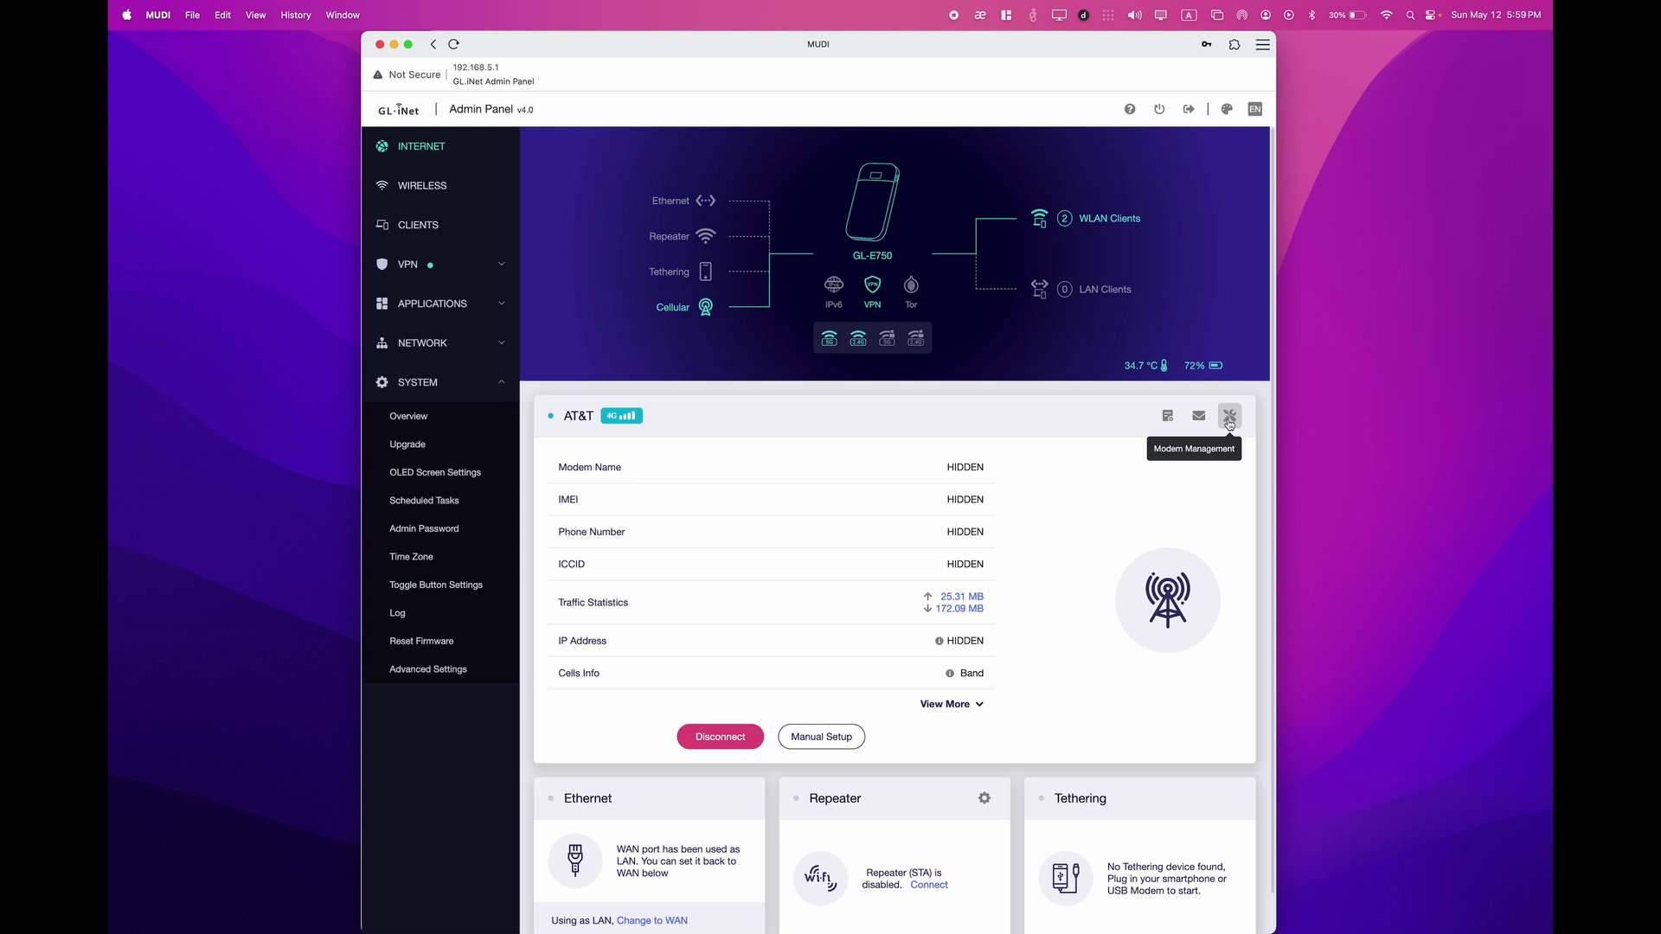
# Open Modem Management and leave the AT command shortcut on Manual command, then switch to TextEdit
pyautogui.click(1229, 418)
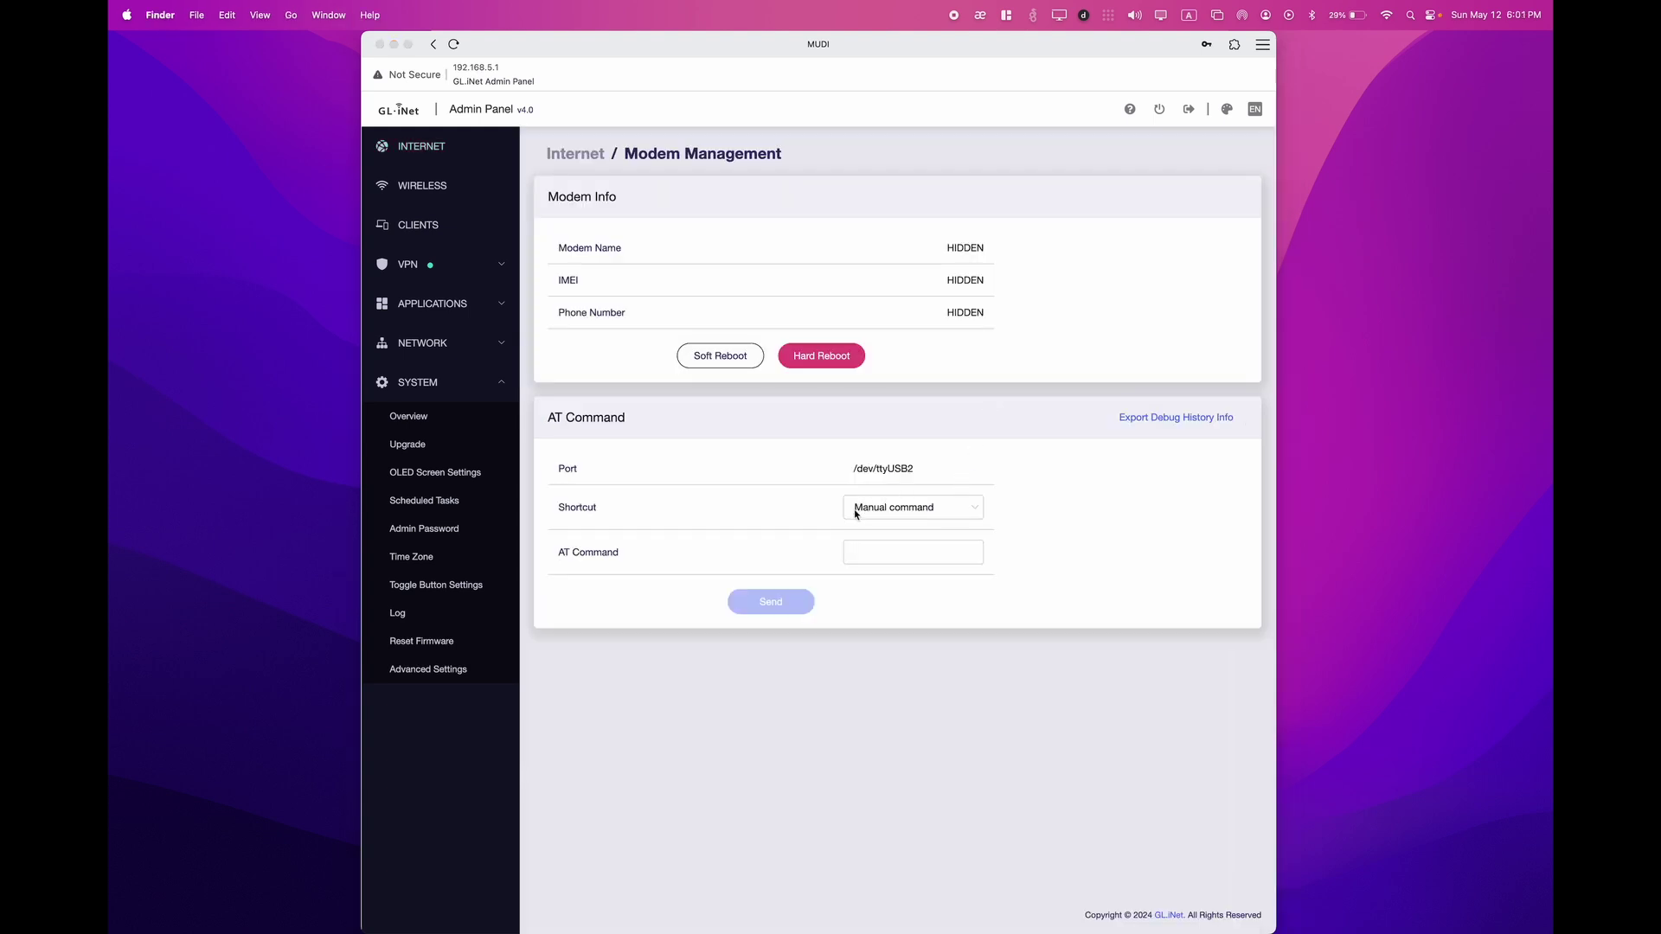
pyautogui.click(941, 512)
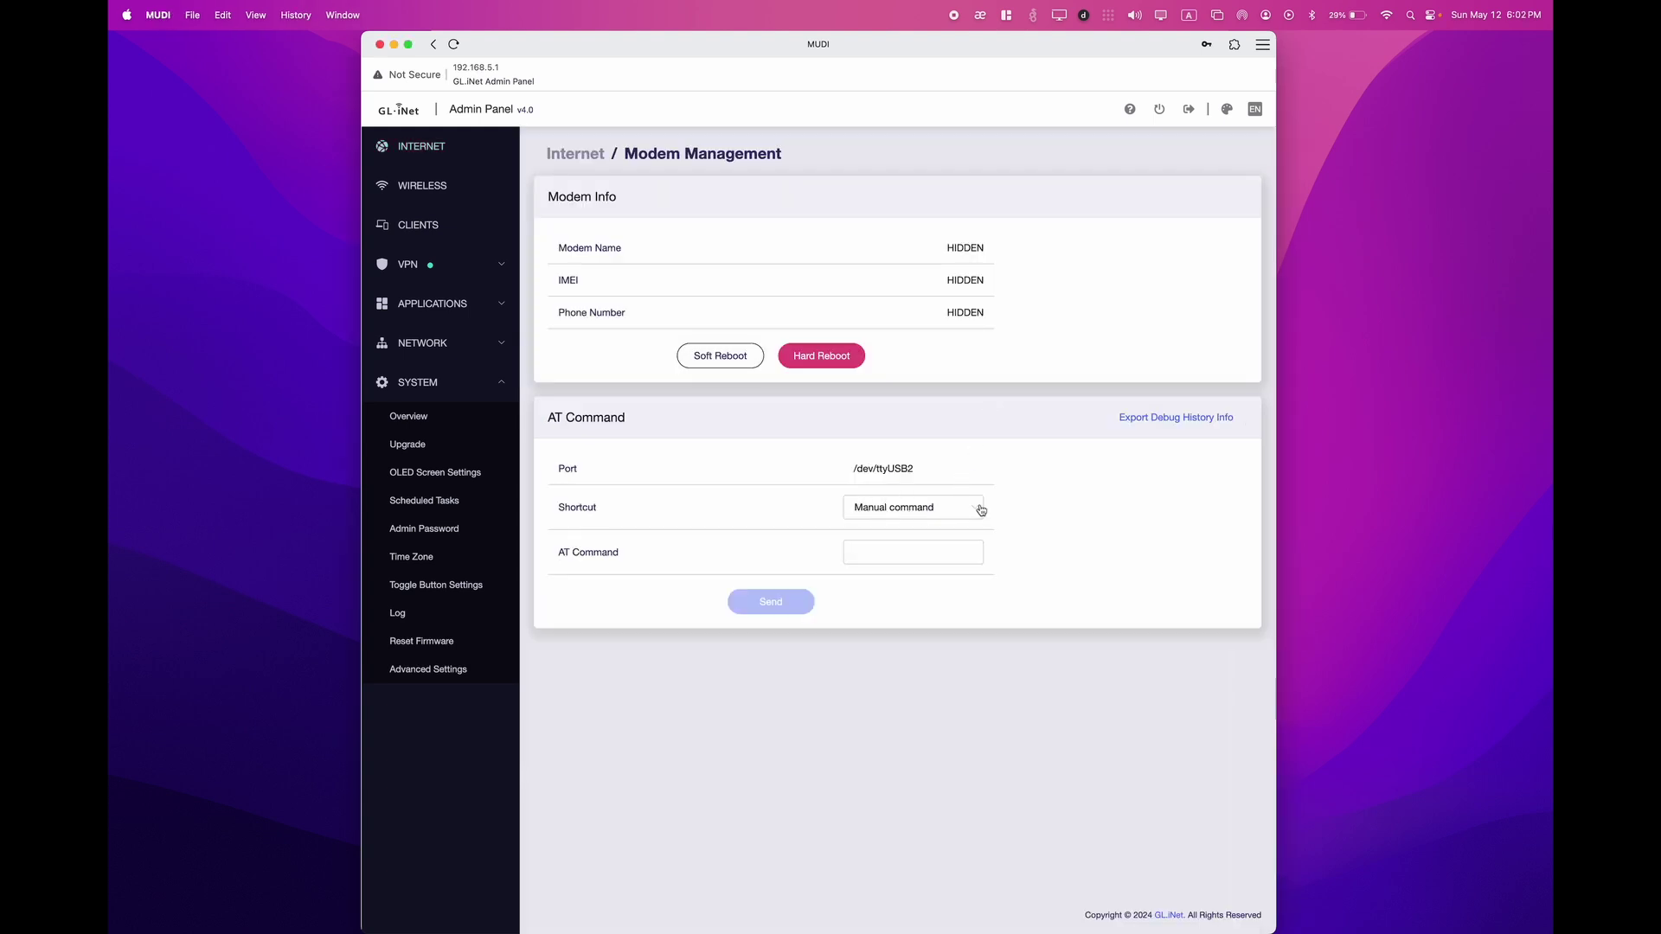
pyautogui.click(974, 509)
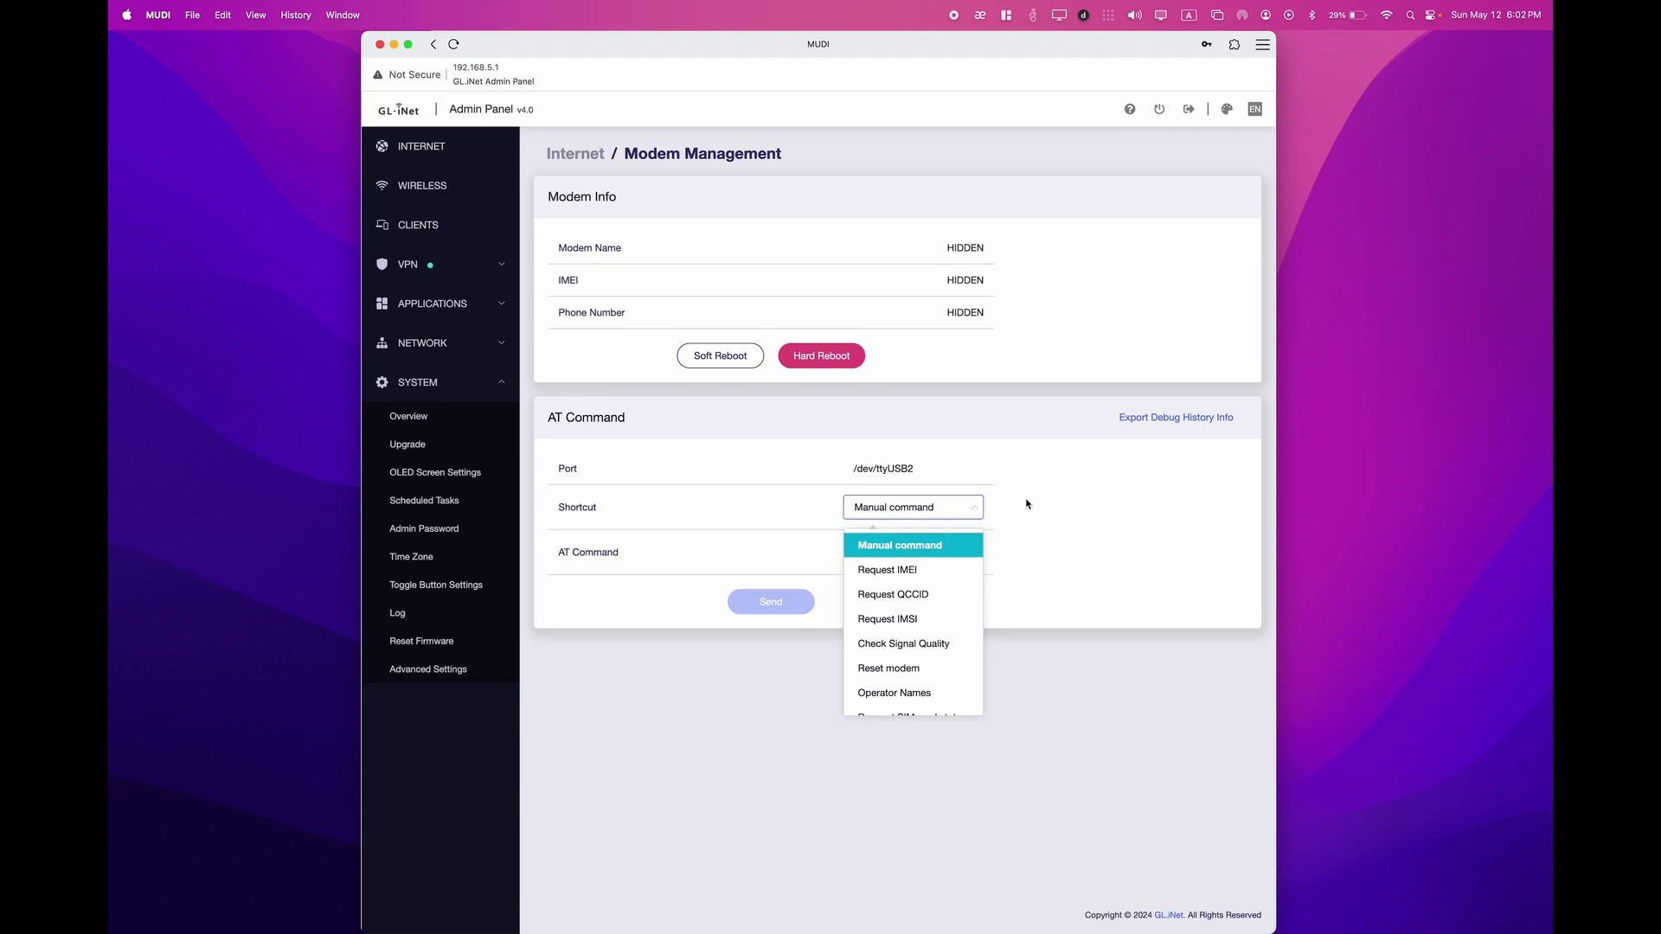
pyautogui.click(978, 509)
pyautogui.press('super+Tab')
pyautogui.press('super+Tab')
pyautogui.press('super+Tab')
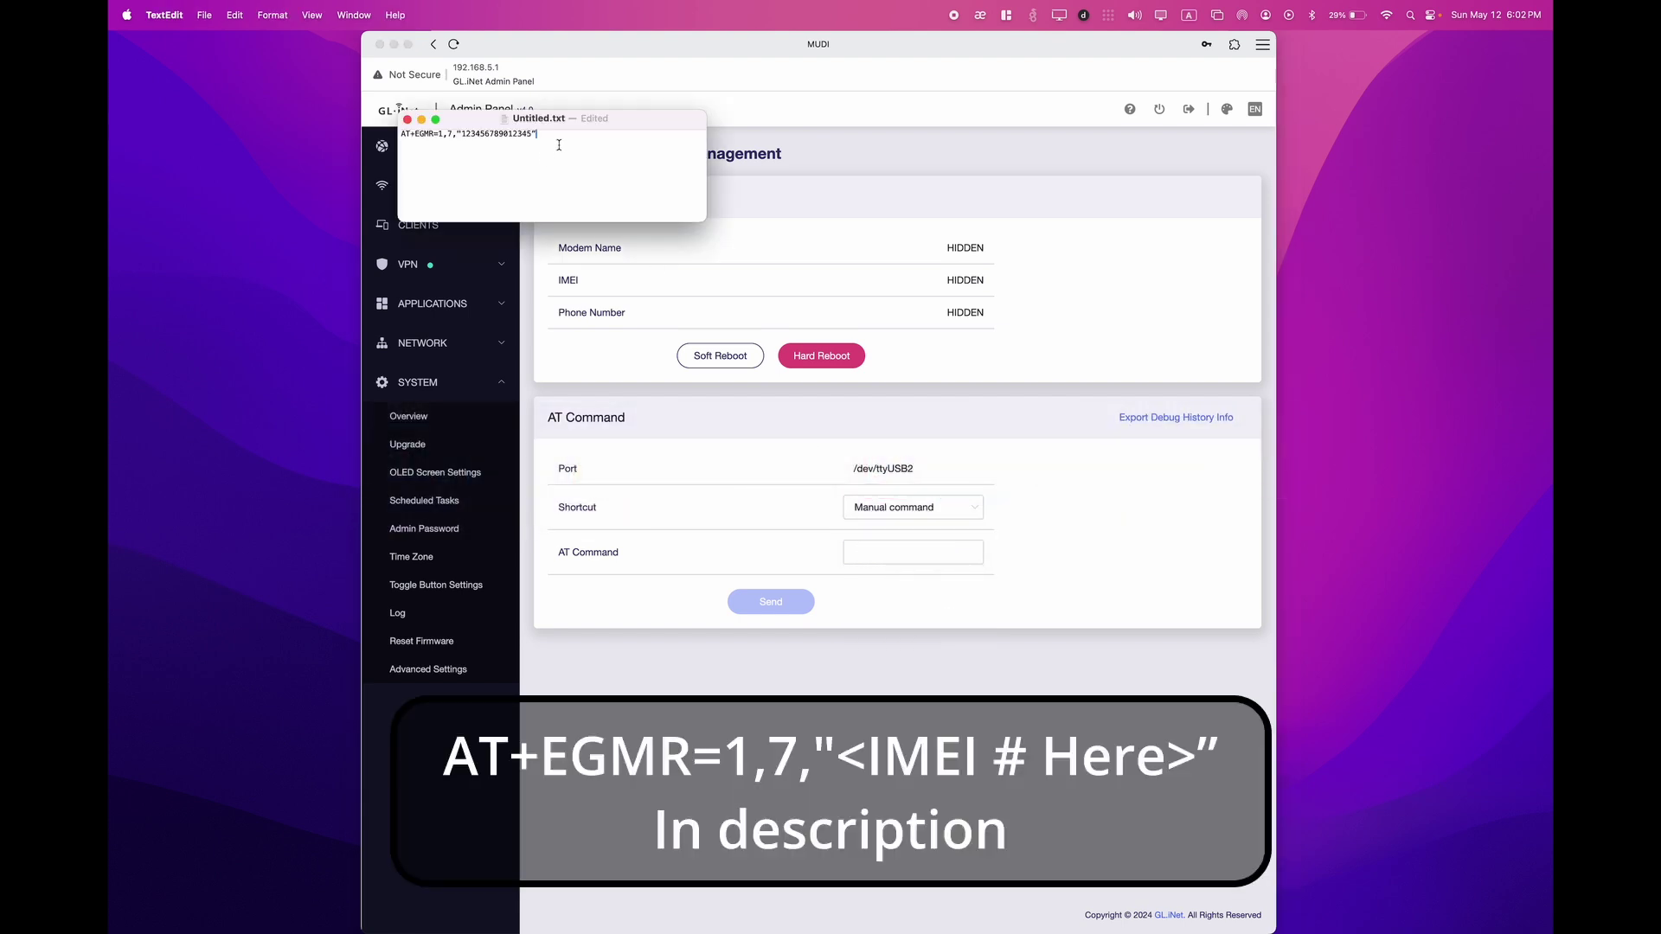
# Replace the IMEI digits in the AT+EGMR=1,7 command and paste it into the AT Command field
pyautogui.press('super+a')
pyautogui.doubleClick(485, 134)
pyautogui.write('imei')
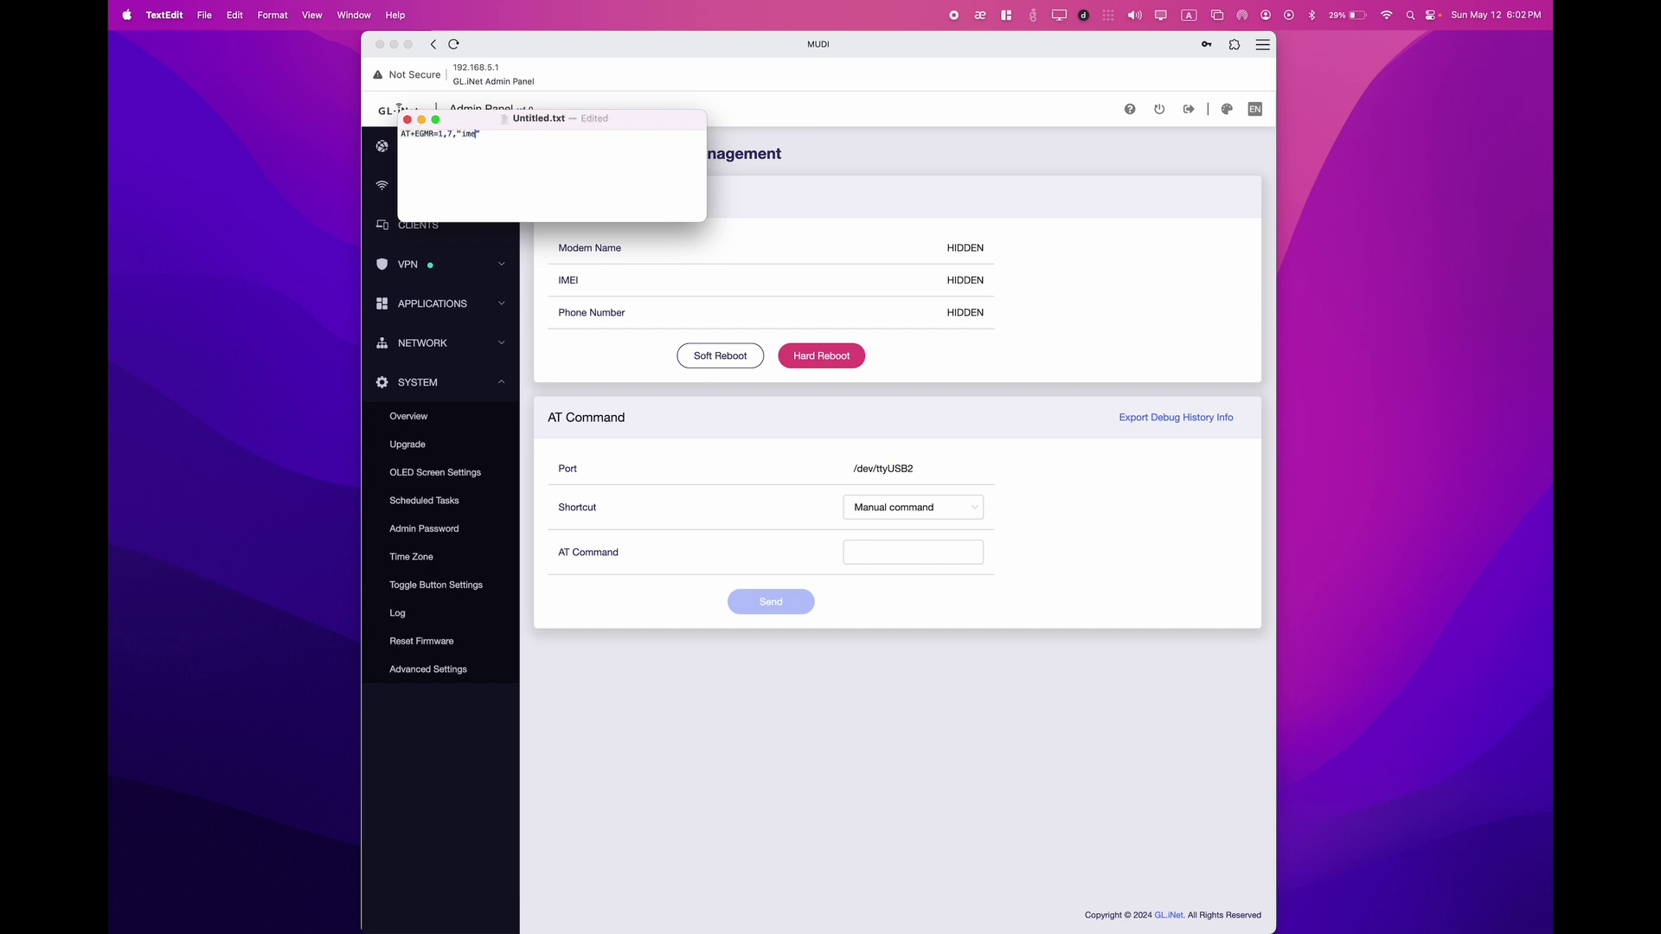
pyautogui.write('1234')
pyautogui.press('super+a')
pyautogui.press('super+c')
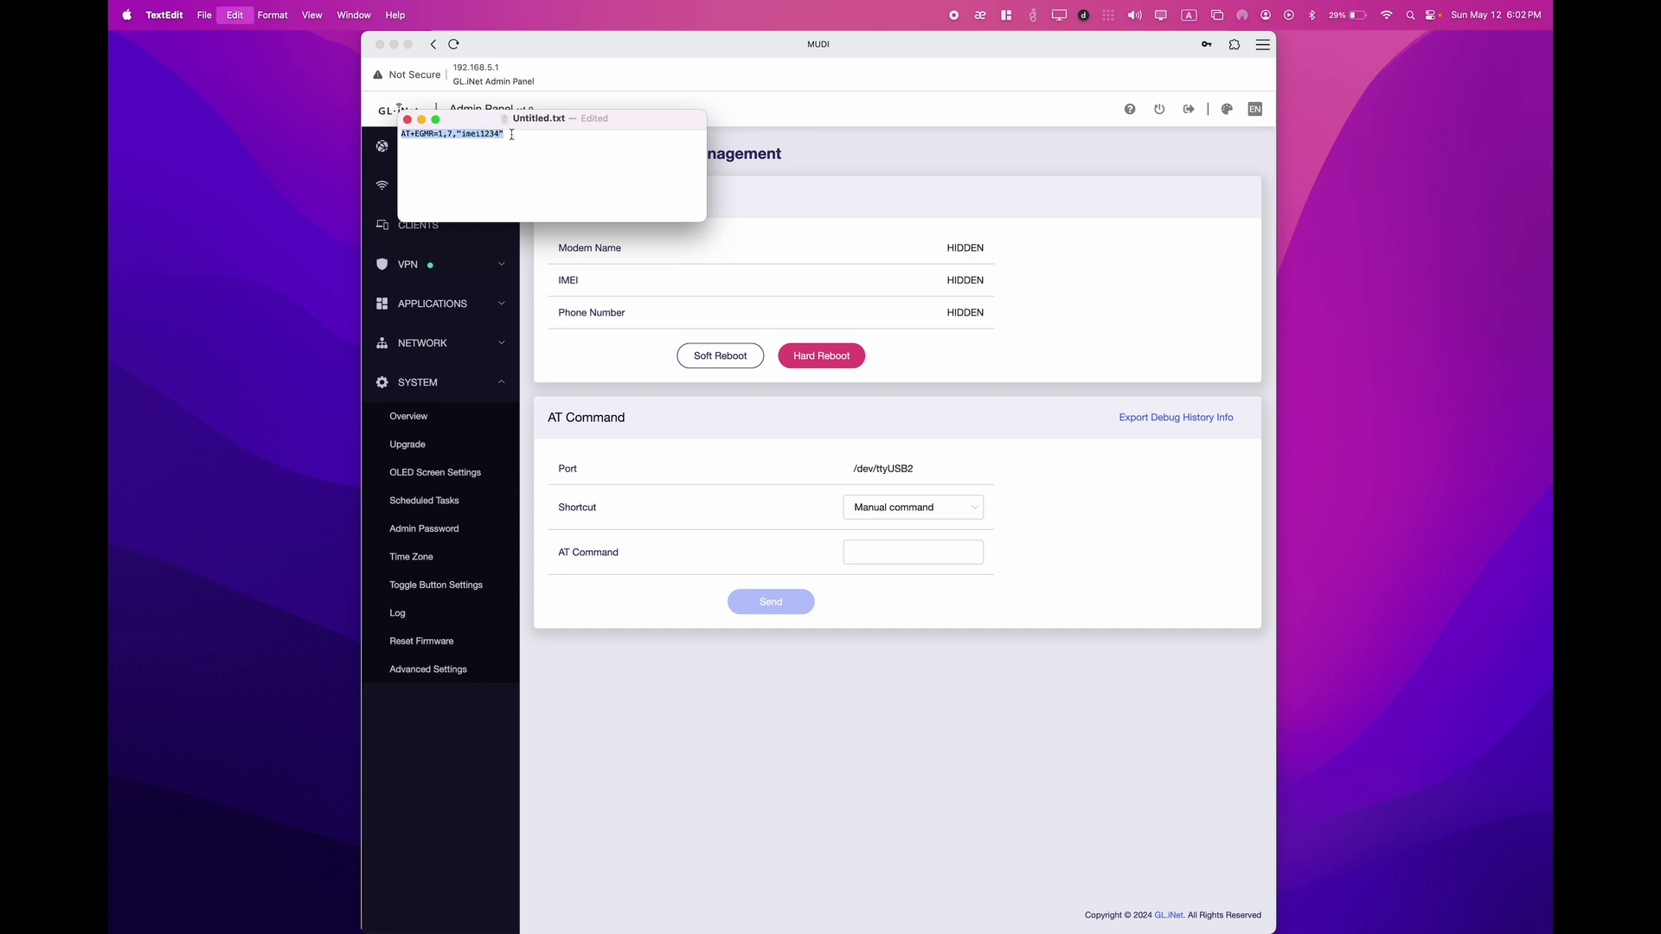
pyautogui.click(869, 551)
pyautogui.press('super+v')
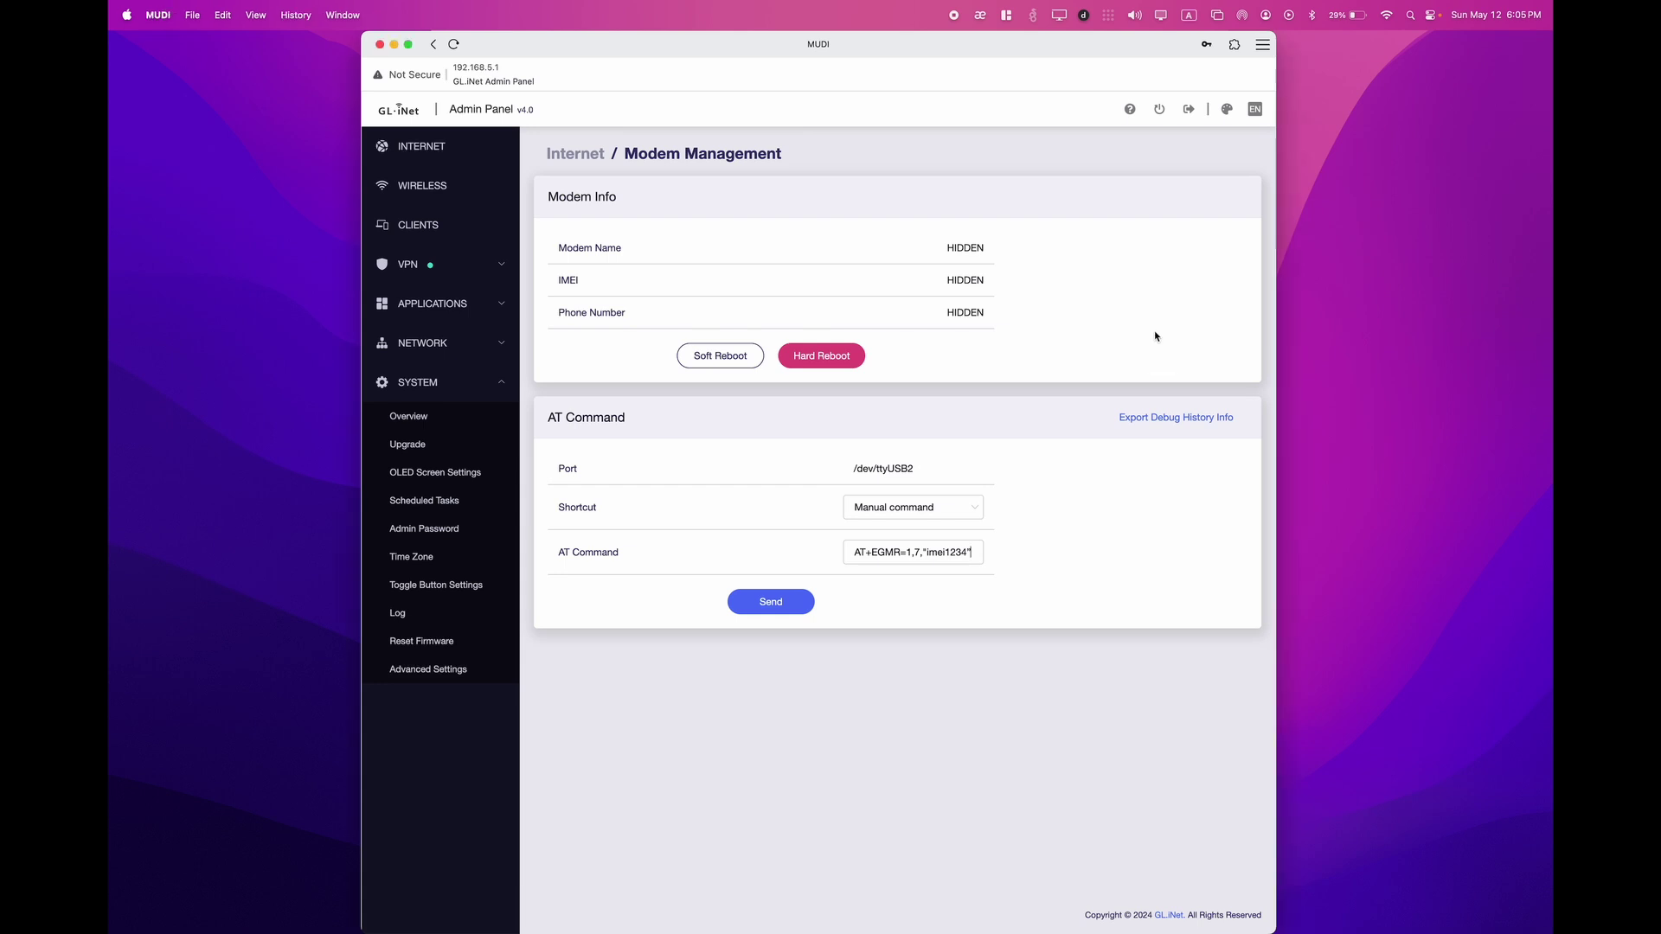
# Close the MUDI admin panel window and delete the unsaved Untitled.txt note
pyautogui.press('super+w')
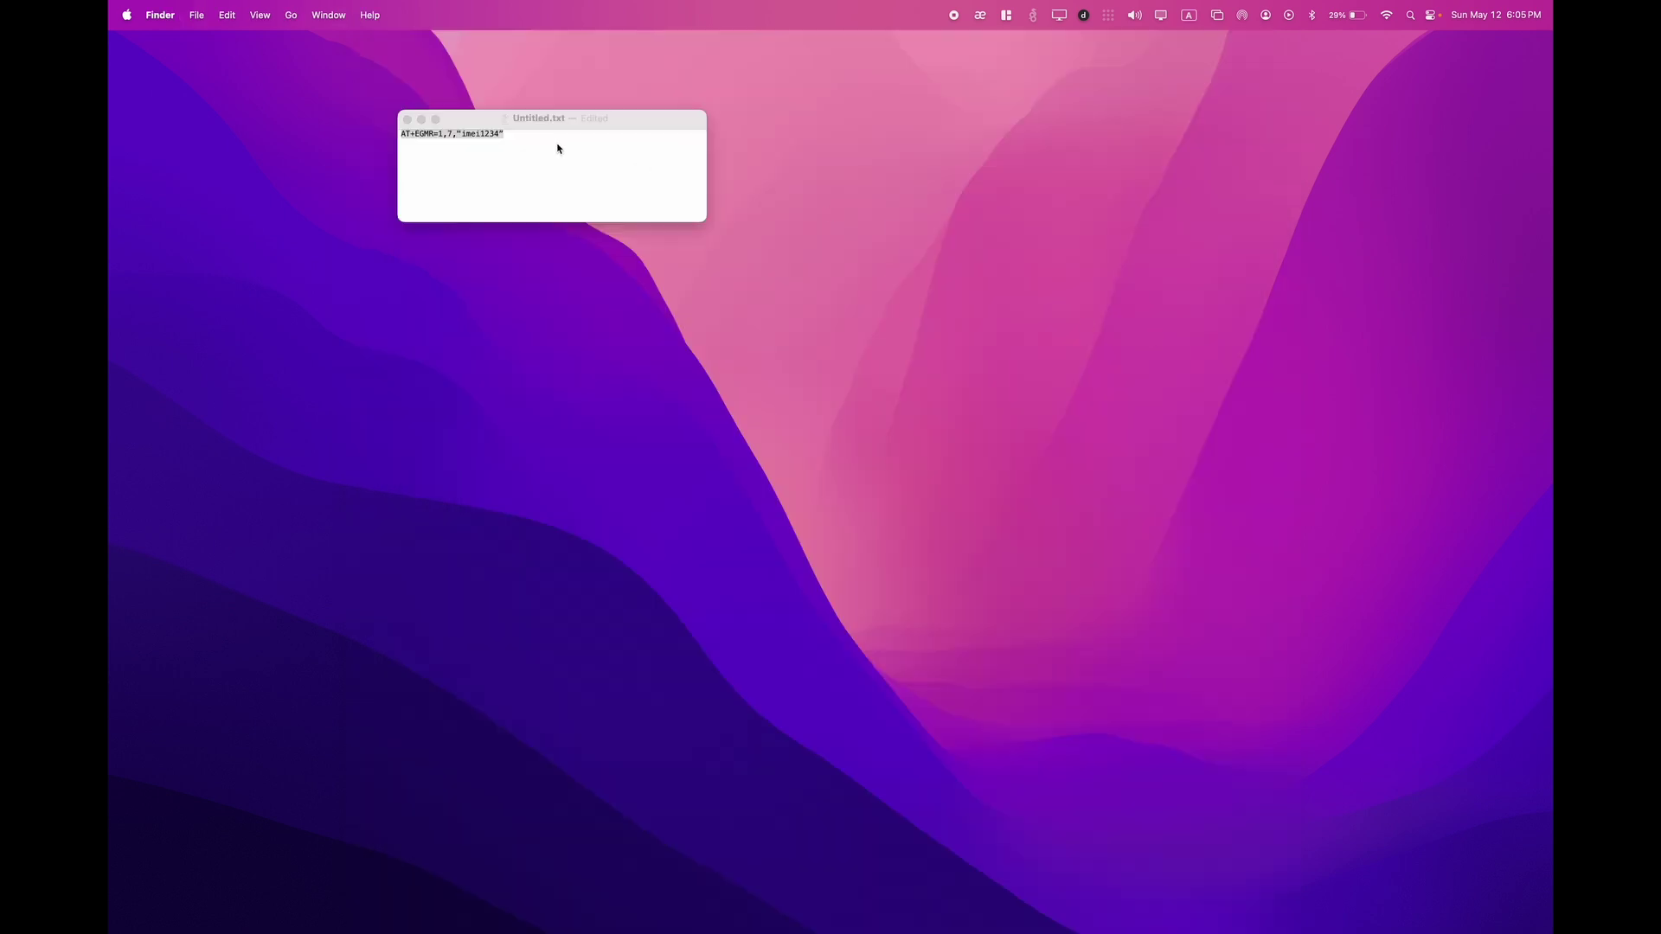
pyautogui.click(556, 148)
pyautogui.press('super+w')
pyautogui.click(444, 388)
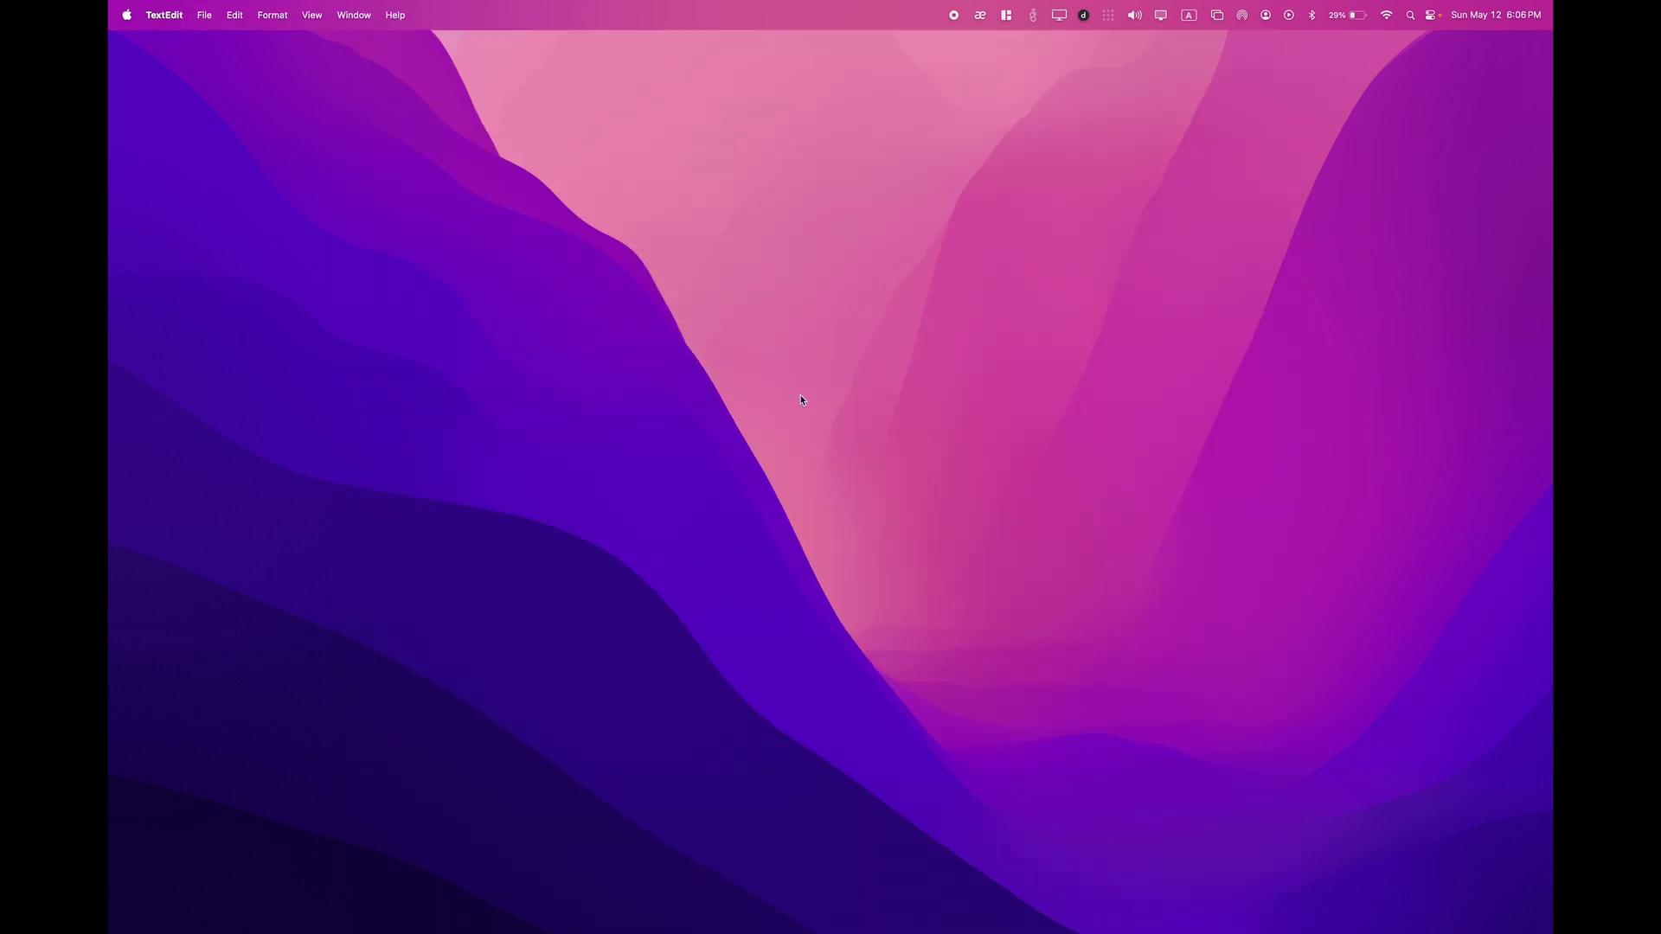
# Launch Speedtest through Spotlight and move its window up and to the left
pyautogui.press('super+space')
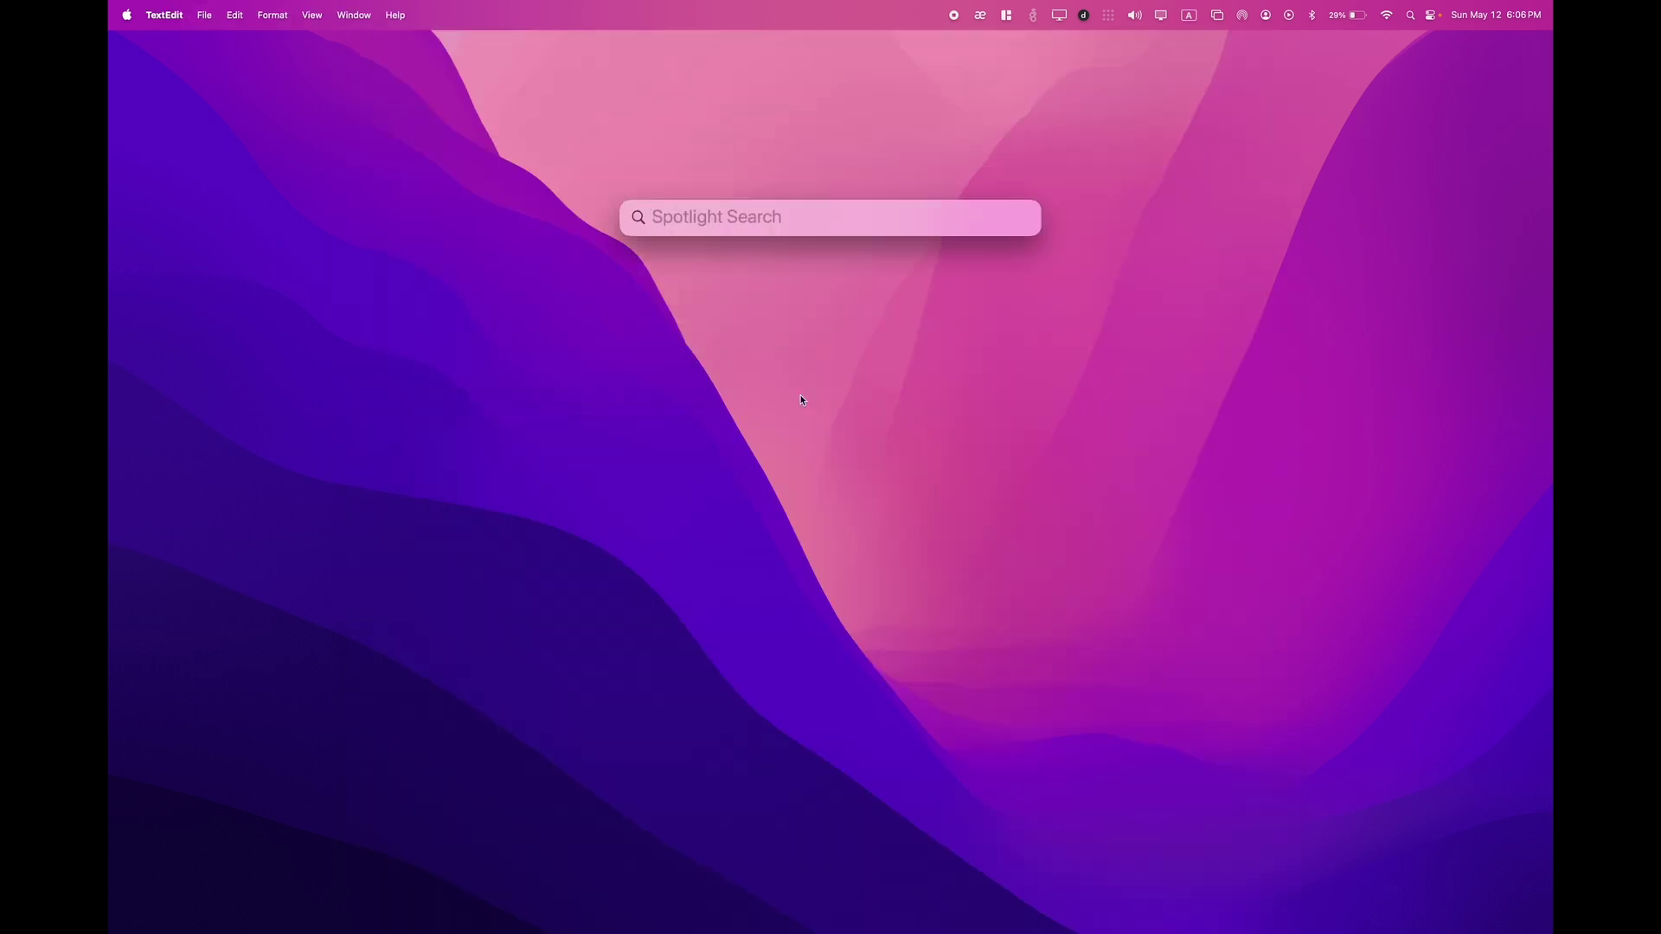
pyautogui.write('speedtest.app')
pyautogui.press('Return')
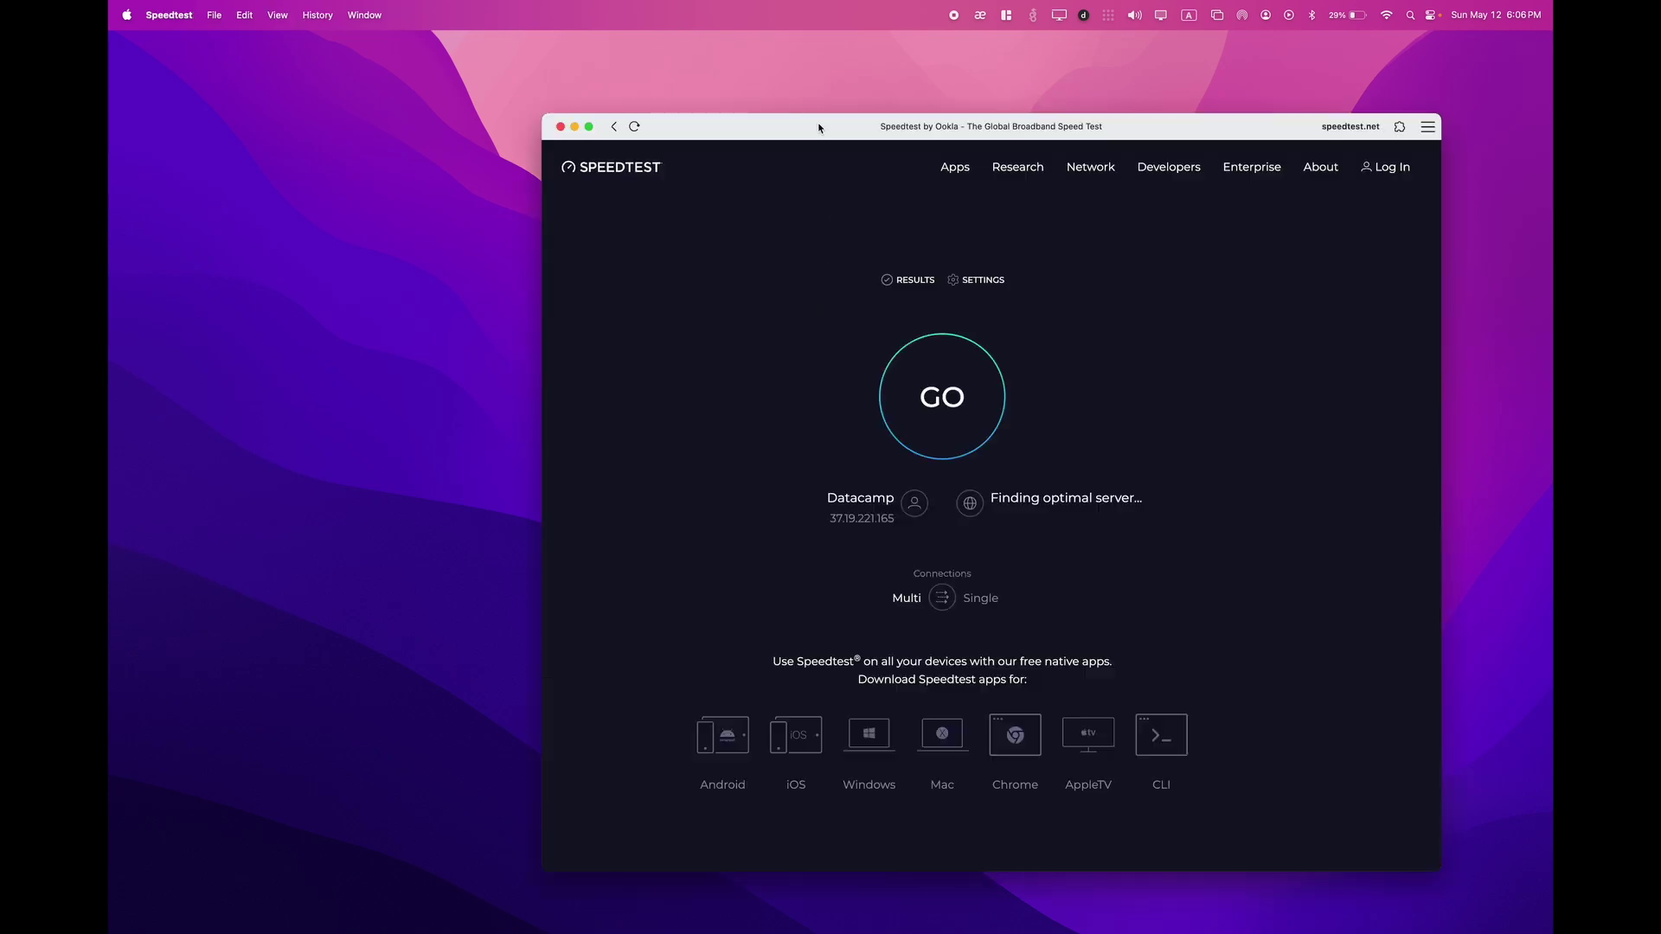
pyautogui.moveTo(818, 126); pyautogui.dragTo(648, 106)
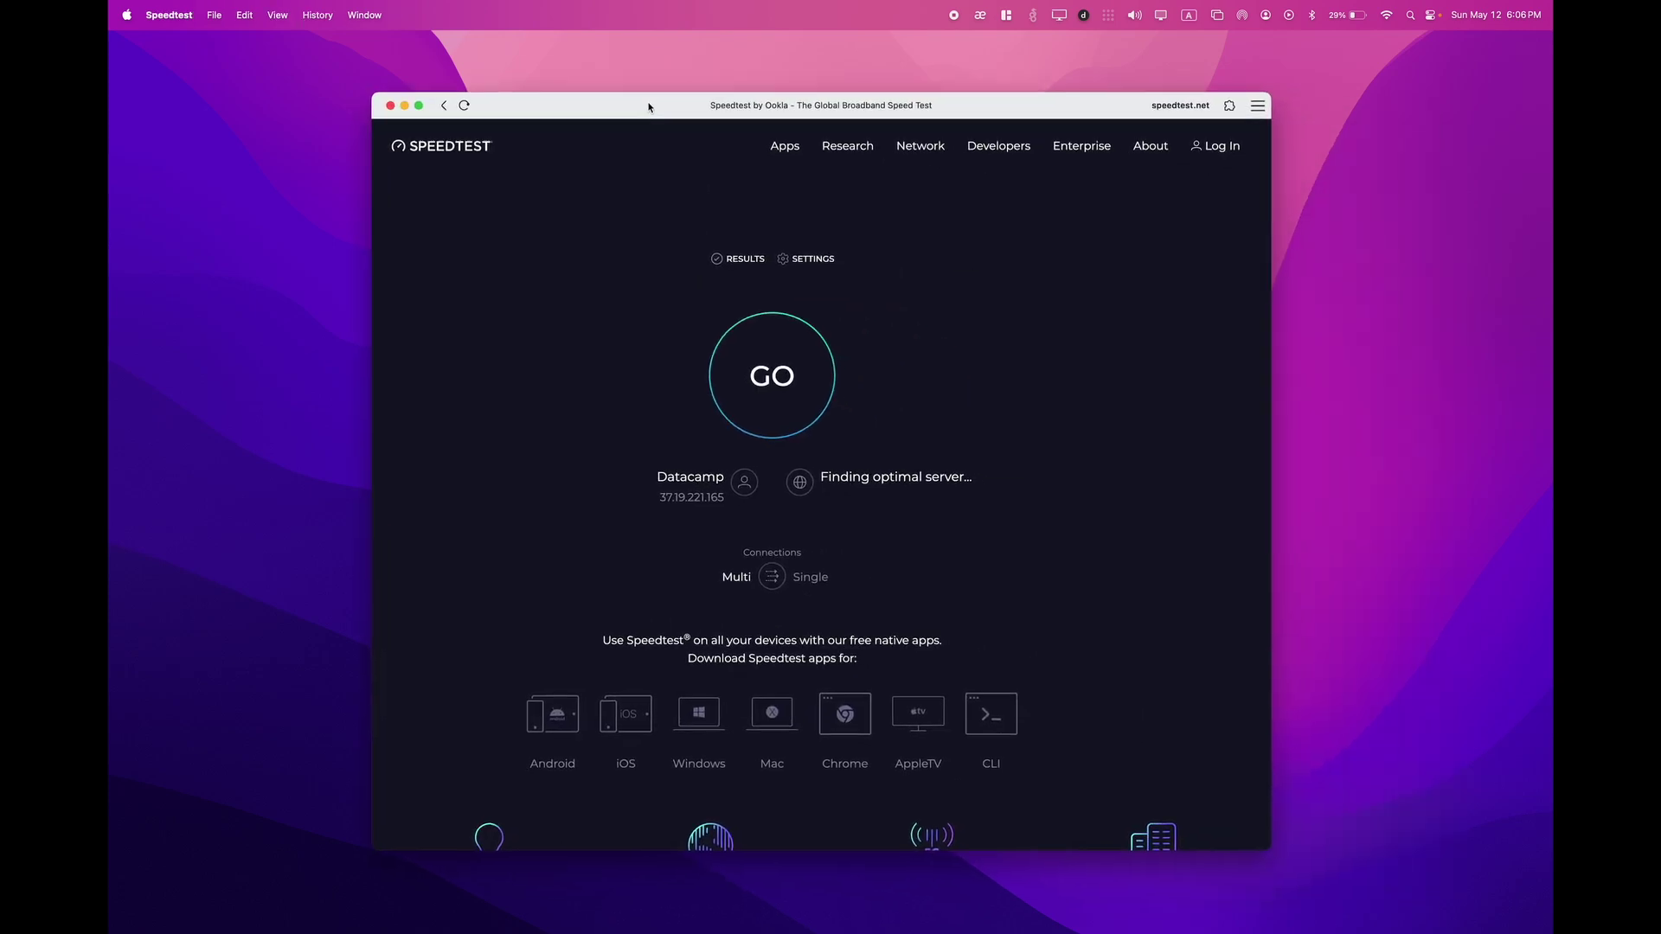
# Run the speed test against the Houston server, reaching 6.13 Mbps down and 6.93 Mbps up
pyautogui.click(784, 358)
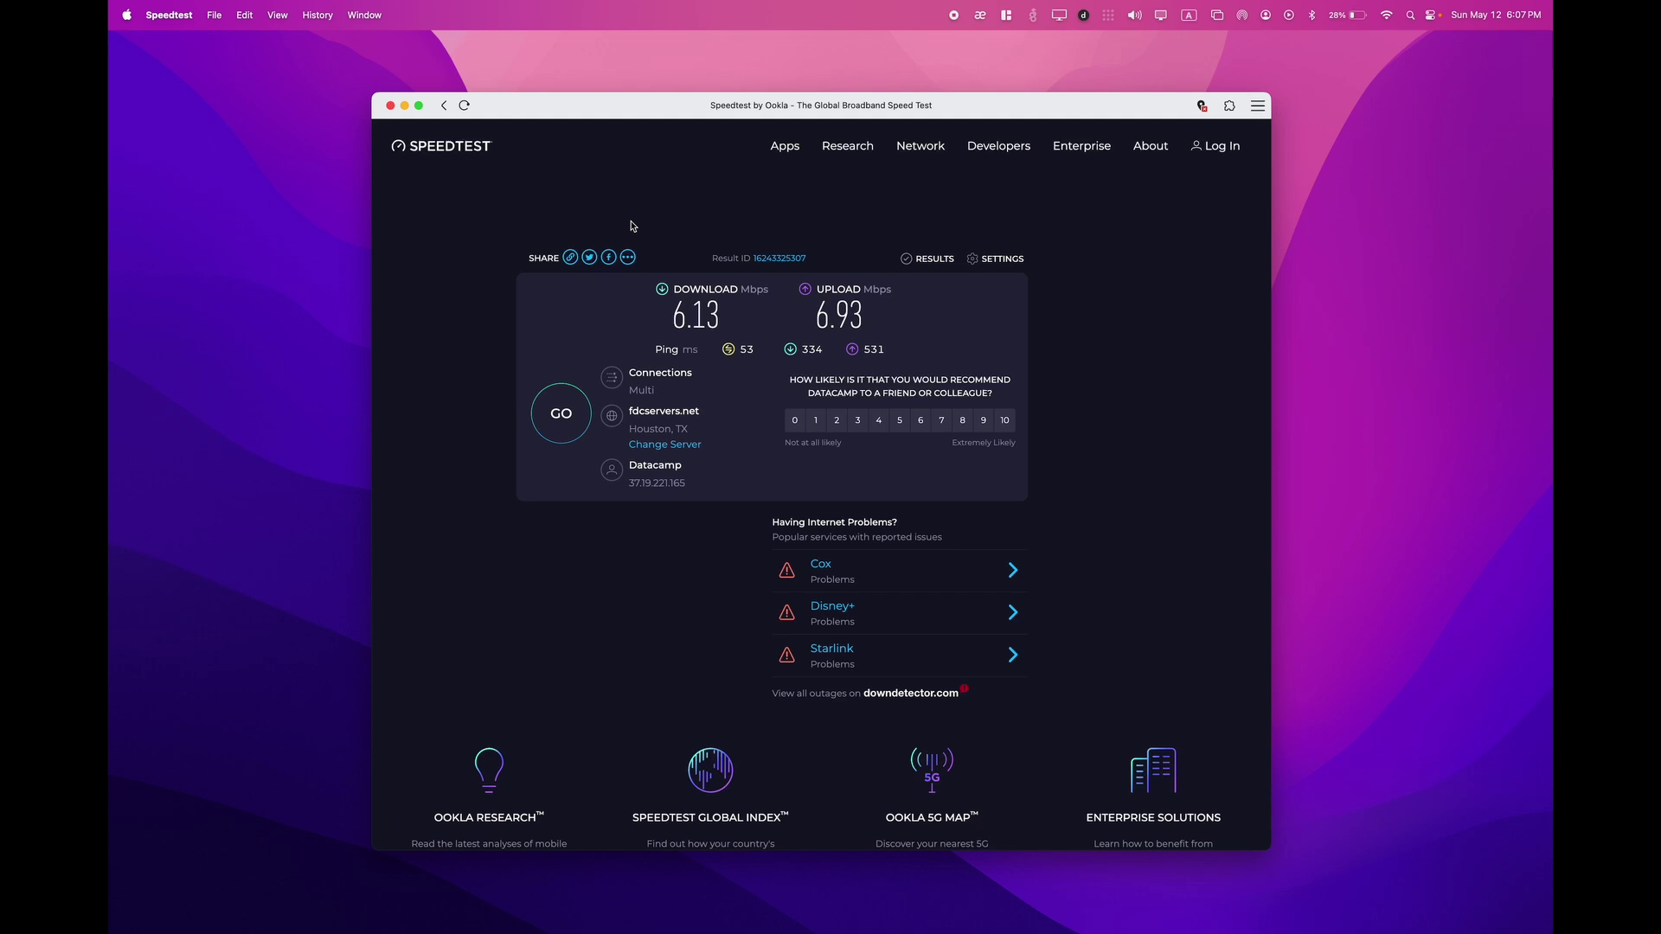
# Reload the Speedtest page three times to refresh the connection after the error
pyautogui.click(464, 105)
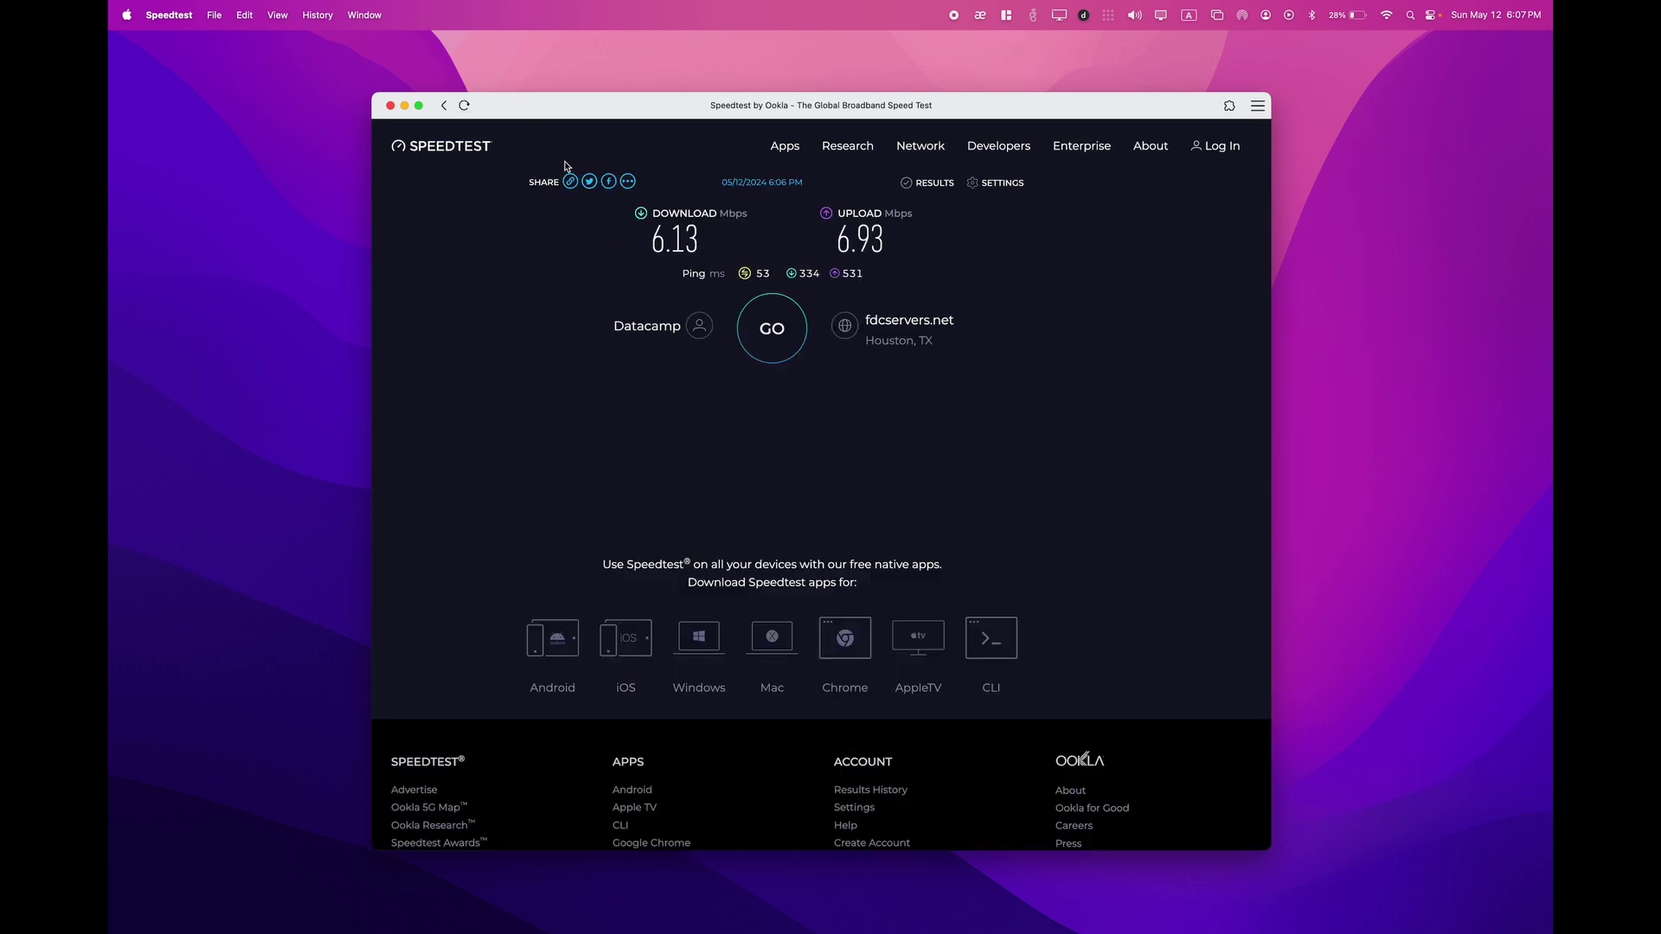
pyautogui.click(463, 104)
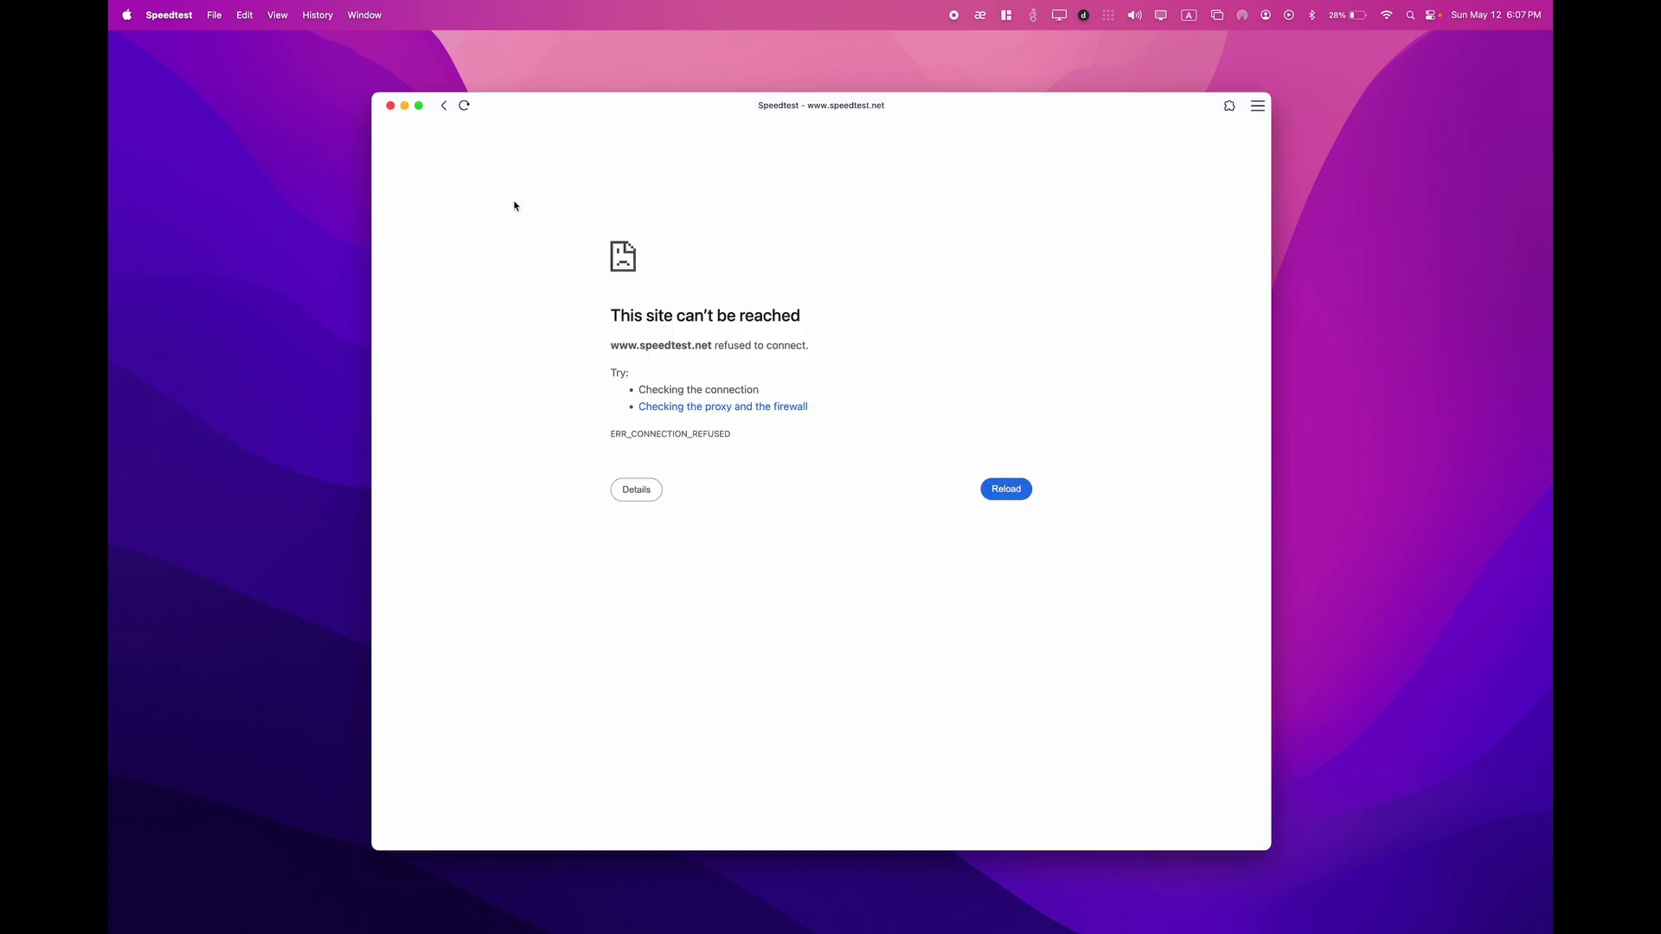
pyautogui.click(466, 105)
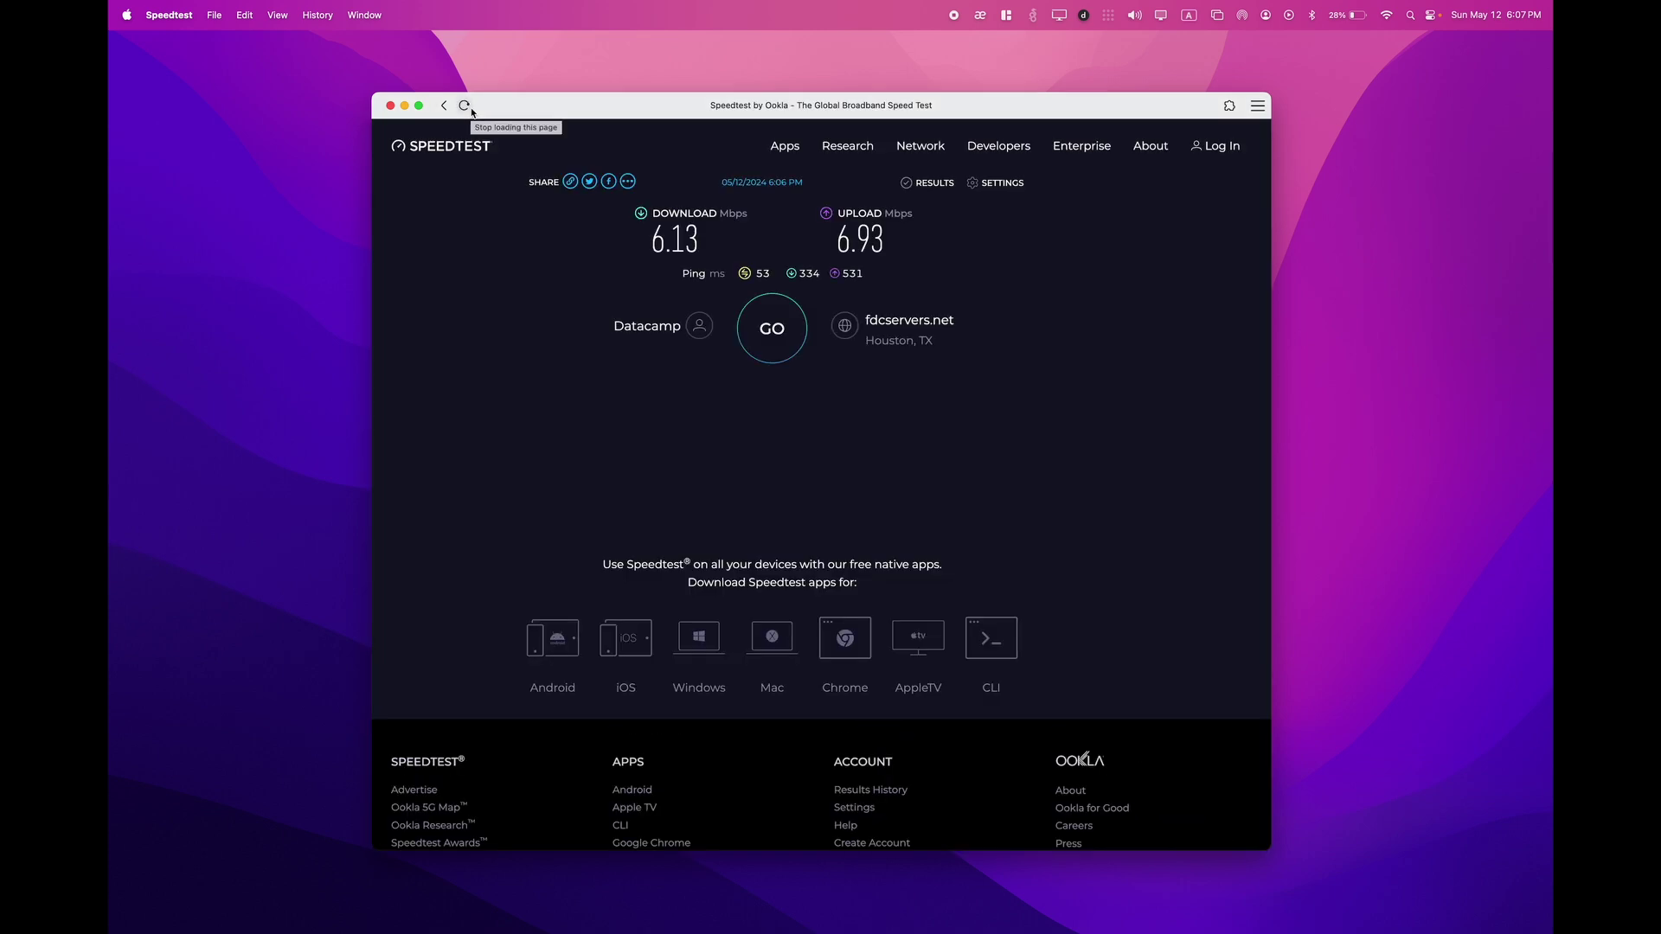
# Quit and relaunch Speedtest, then start a new test over AT&T Internet
pyautogui.press('super+q')
pyautogui.press('super+space')
pyautogui.write('spe')
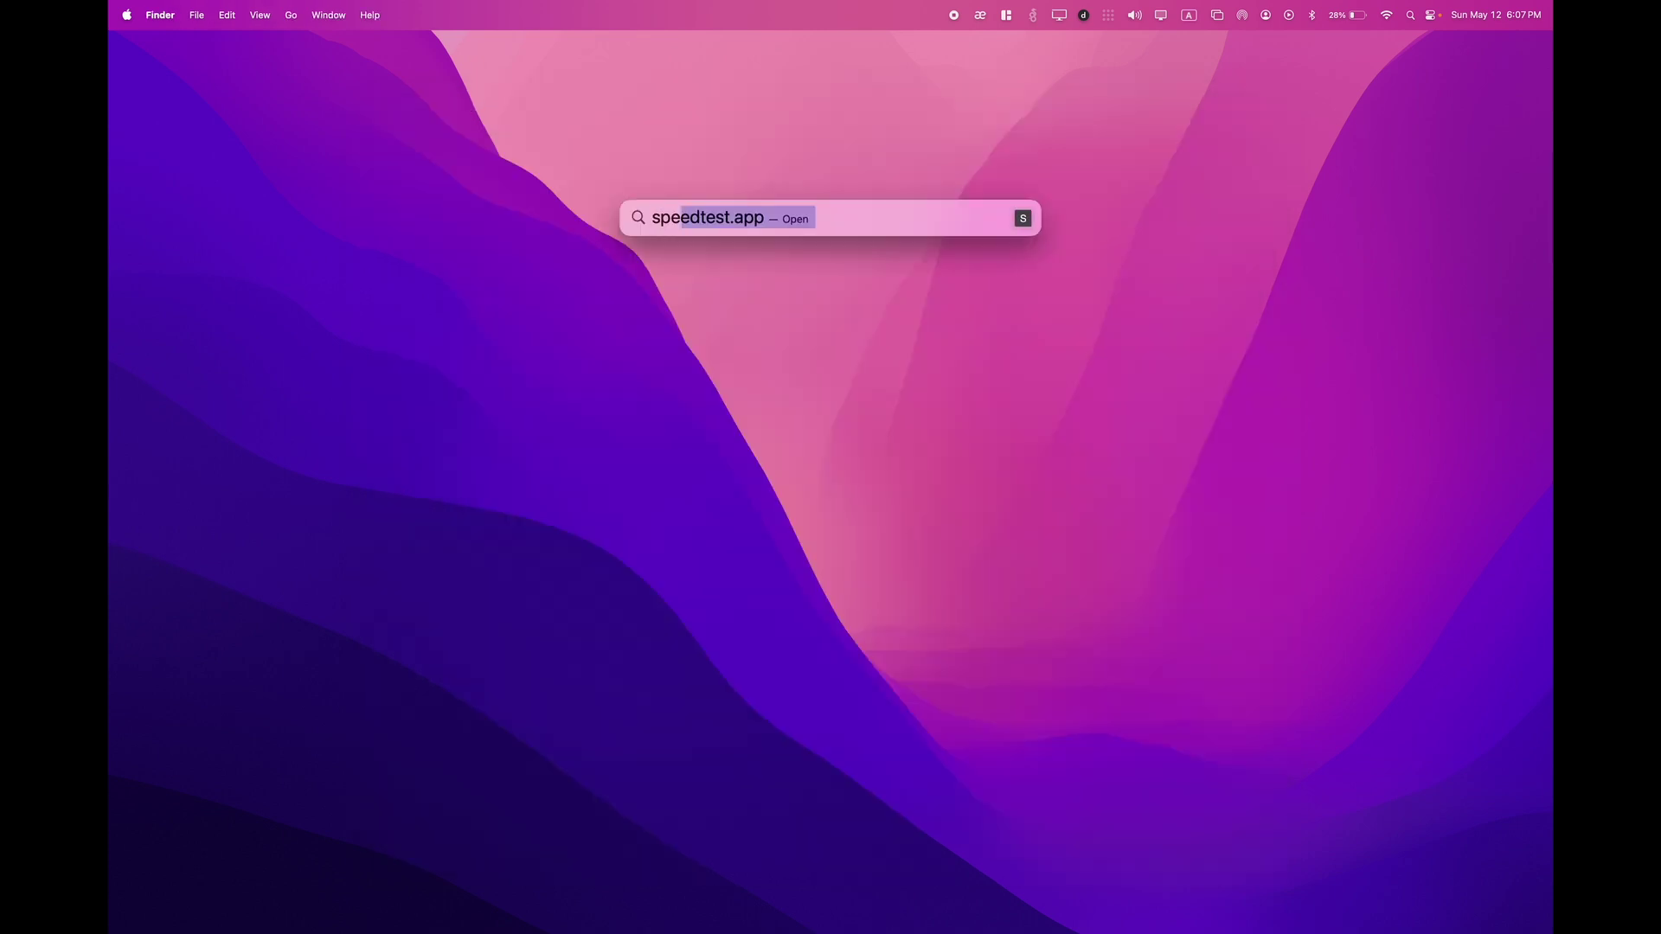
pyautogui.press('Return')
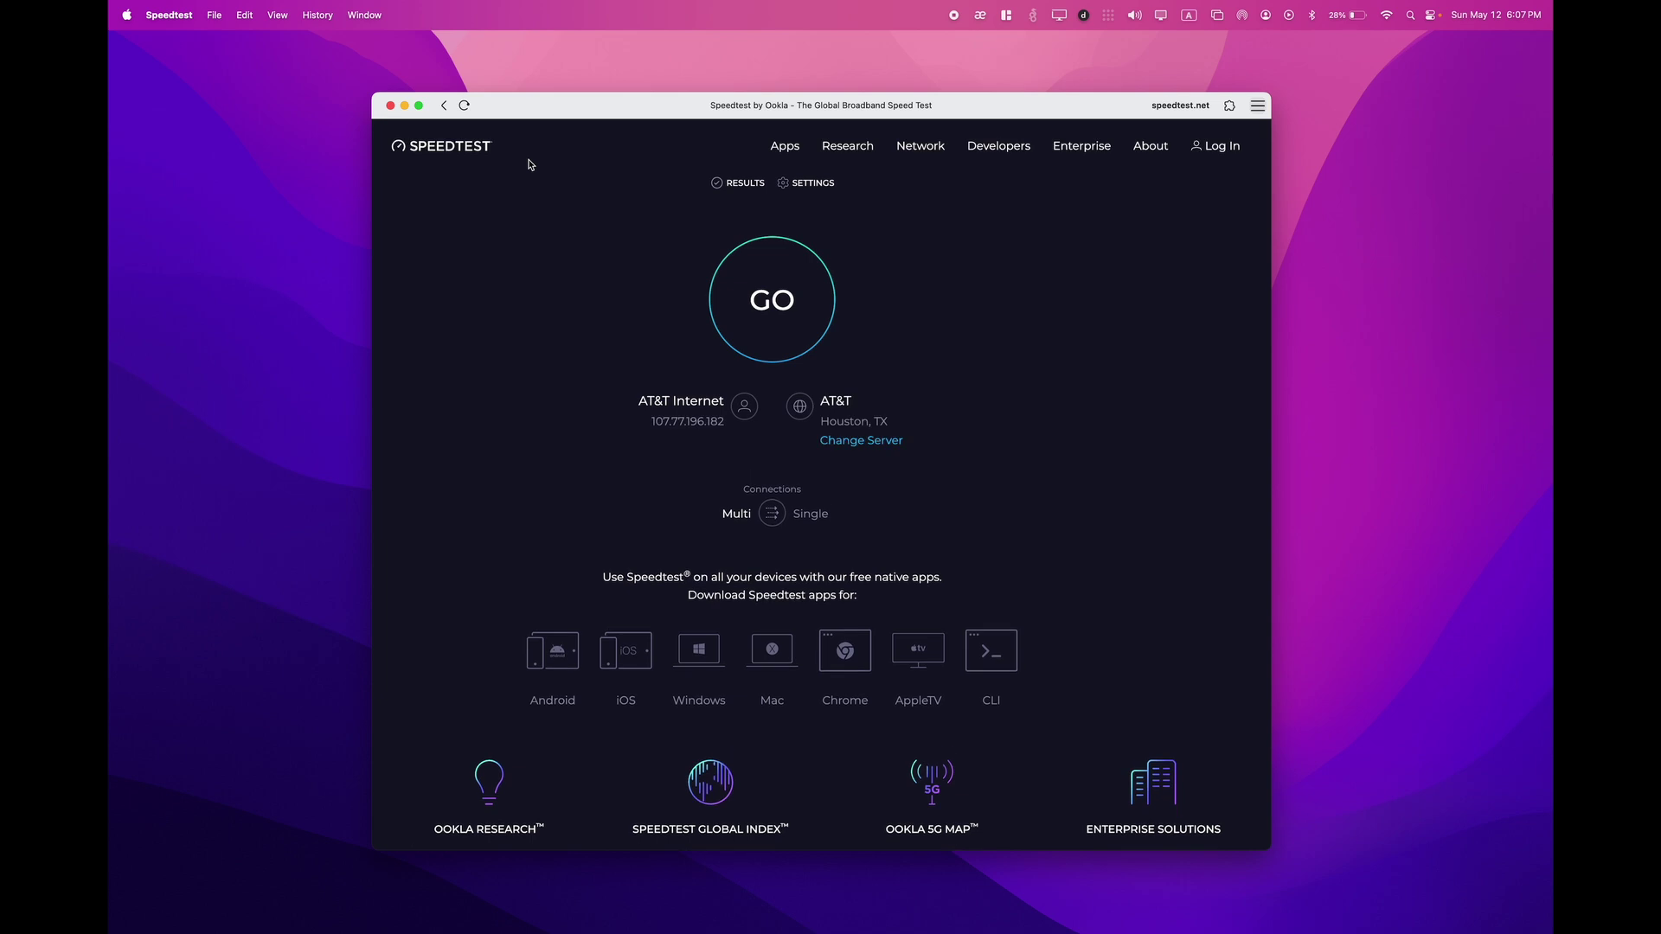
pyautogui.click(772, 300)
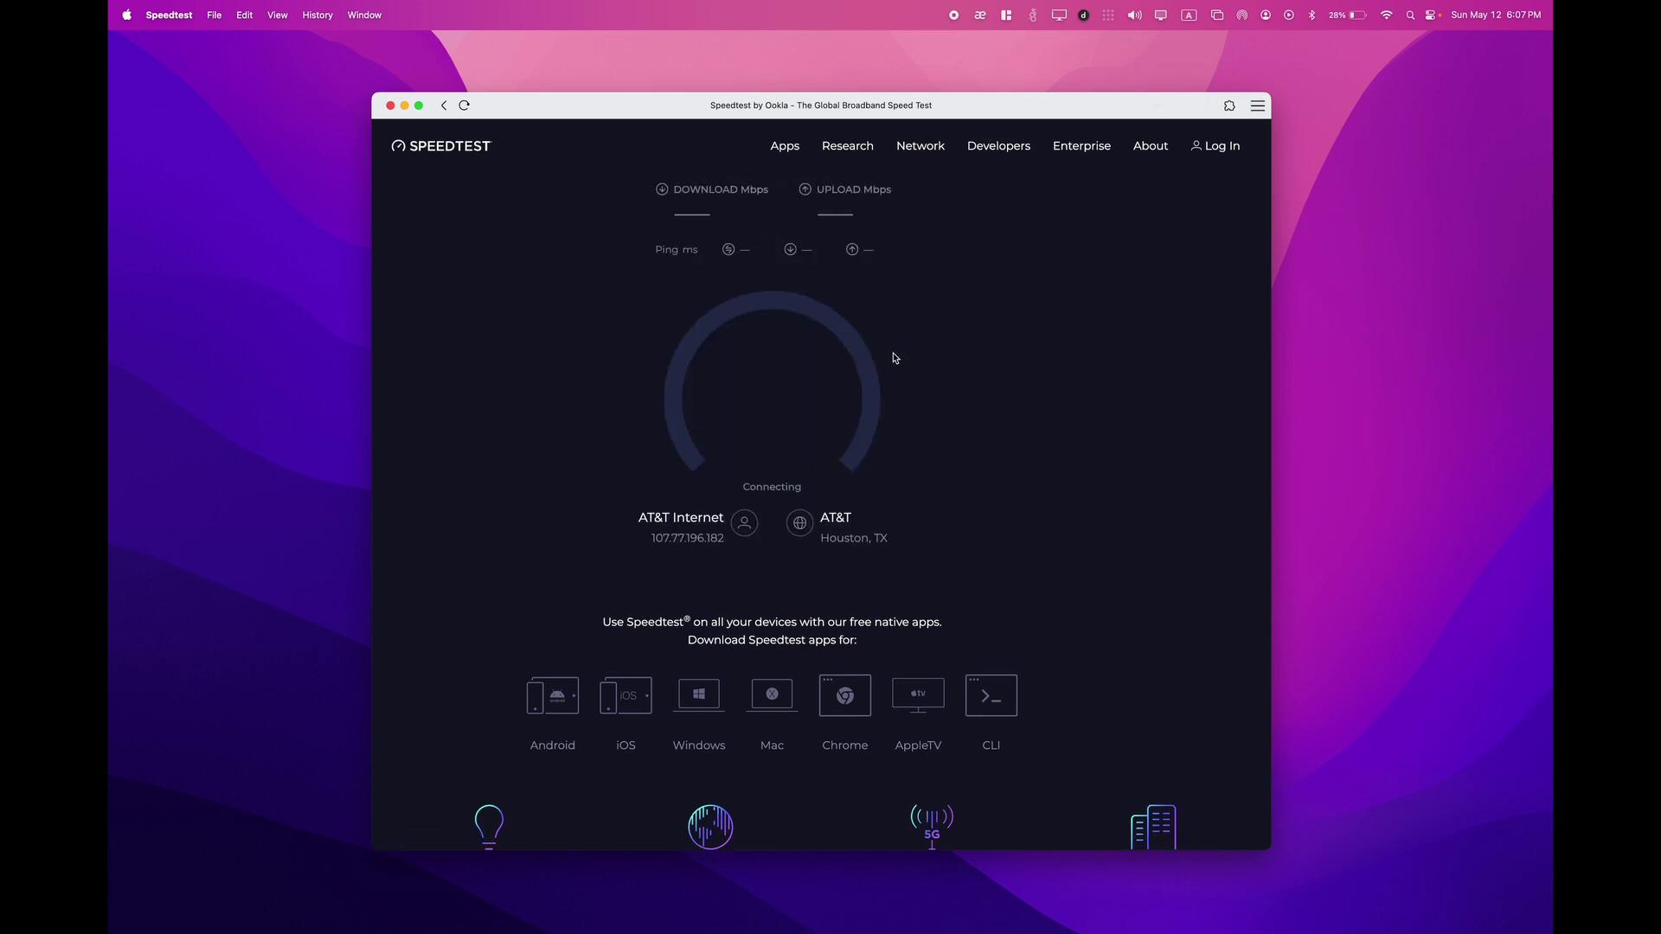